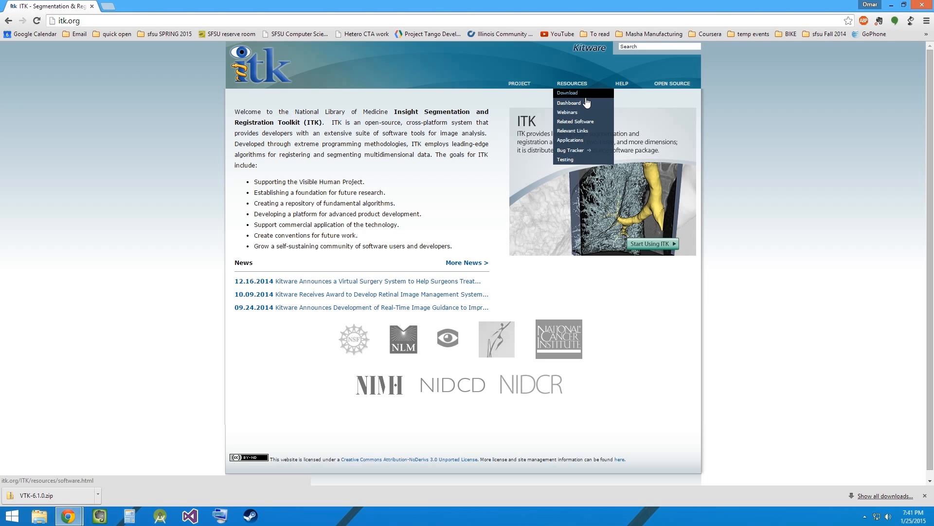
# Step: Download InsightToolkit-4.7.0.zip from the ITK website and extract the archive directly into the Downloads folder with 7-Zip
pyautogui.click(590, 94)
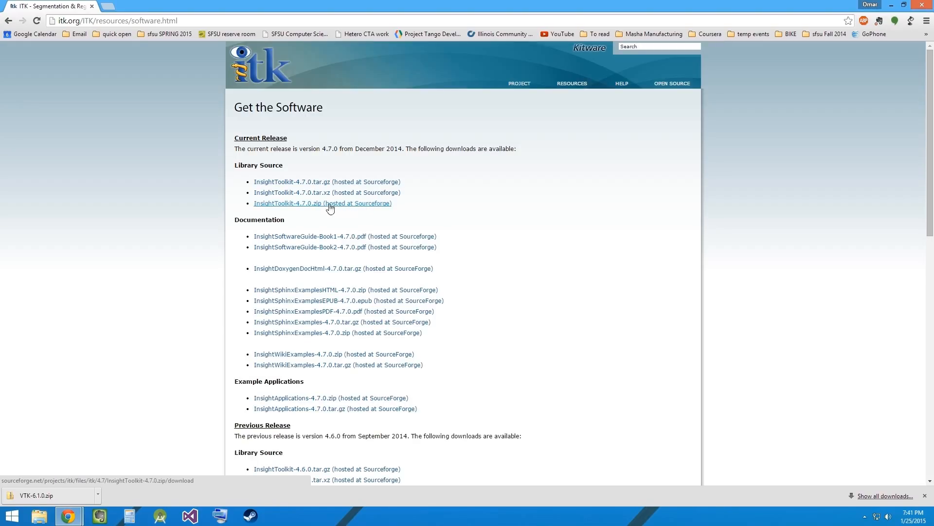
pyautogui.click(310, 204)
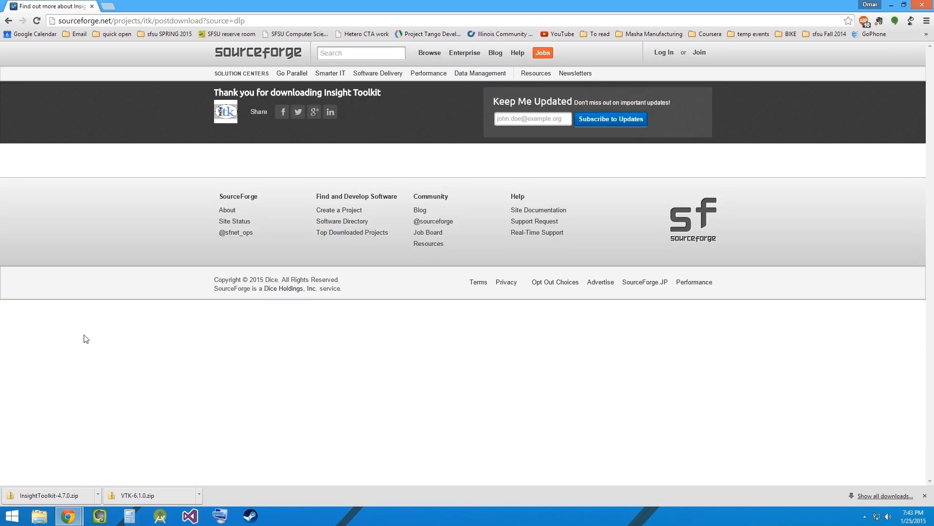
pyautogui.click(98, 495)
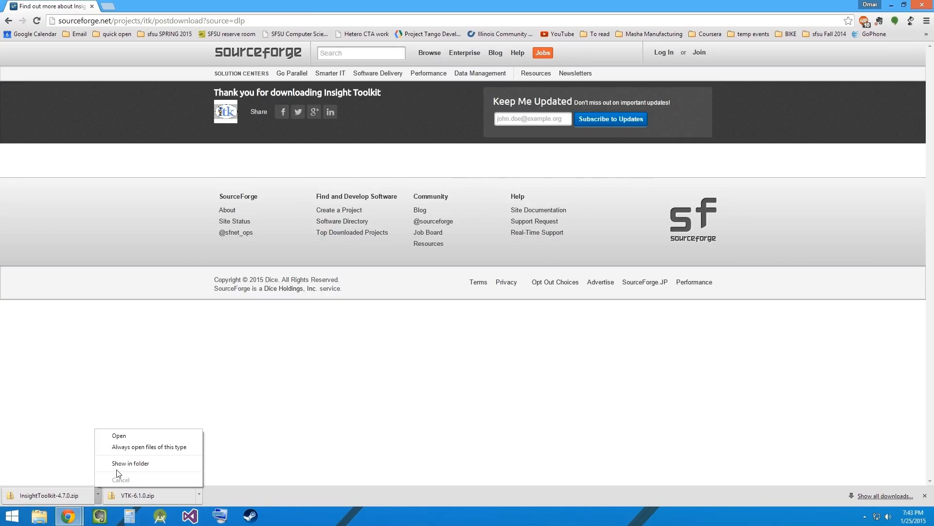
pyautogui.click(118, 468)
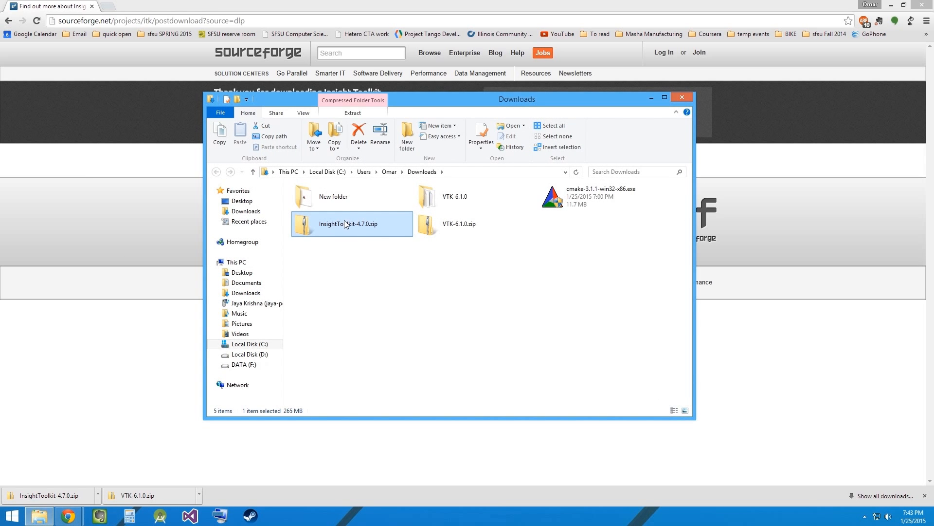
pyautogui.rightClick(345, 221)
pyautogui.moveTo(396, 261)
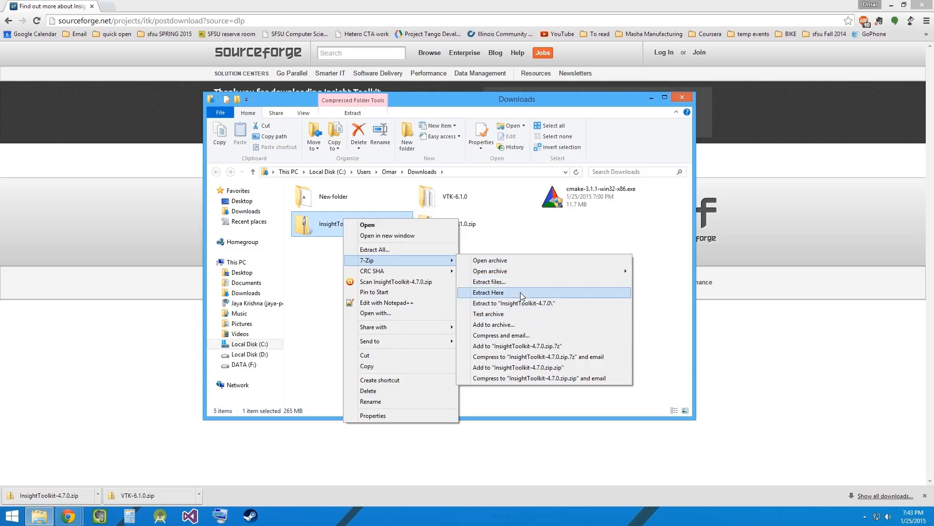
pyautogui.click(488, 293)
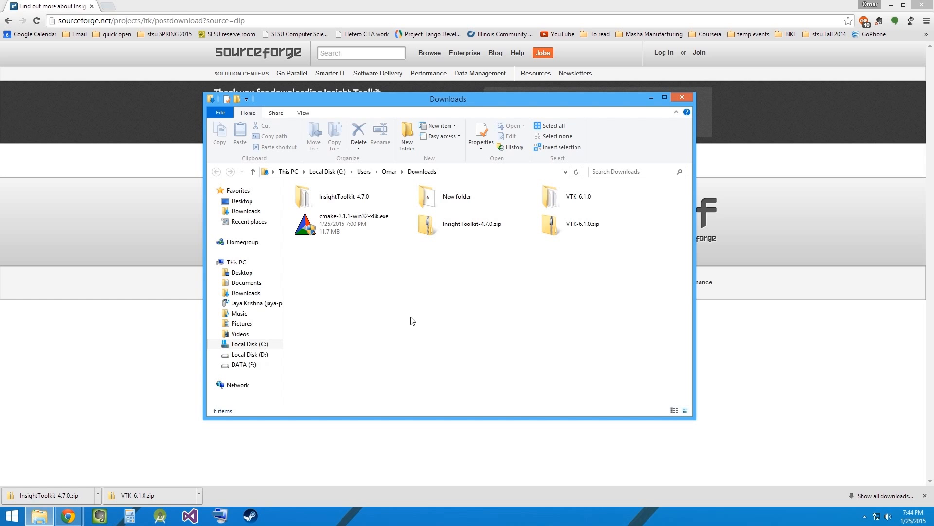
# Step: Create a folder named itk at the root of Local Disk (C:)
pyautogui.press('super+e')
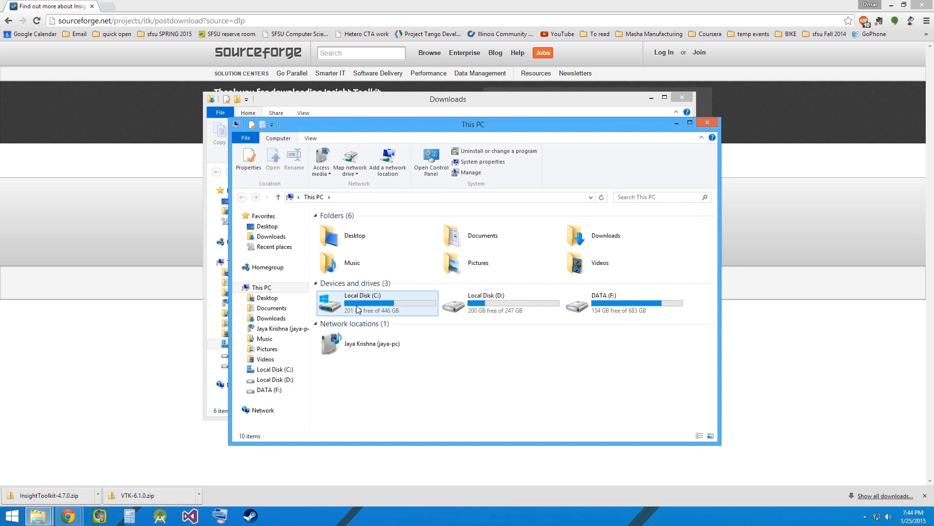
pyautogui.doubleClick(347, 253)
pyautogui.rightClick(367, 368)
pyautogui.moveTo(397, 461)
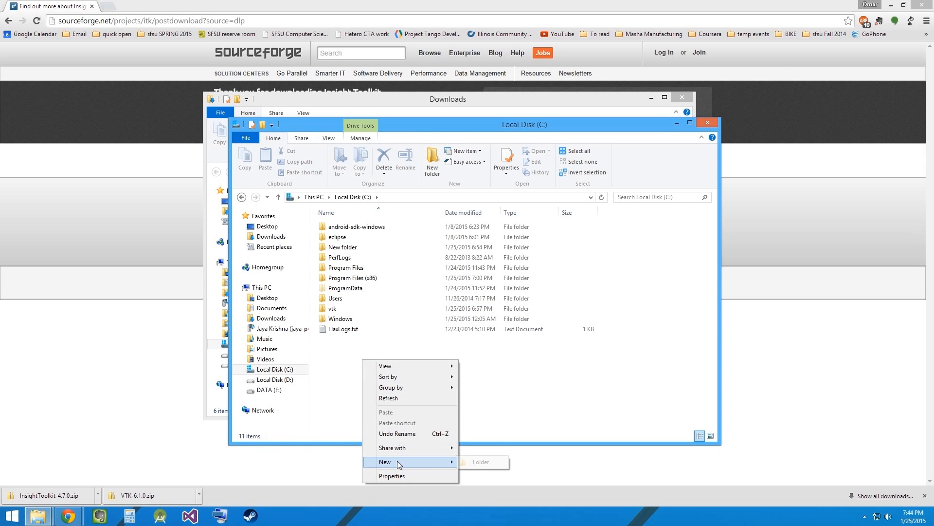
pyautogui.click(482, 463)
pyautogui.write('itk')
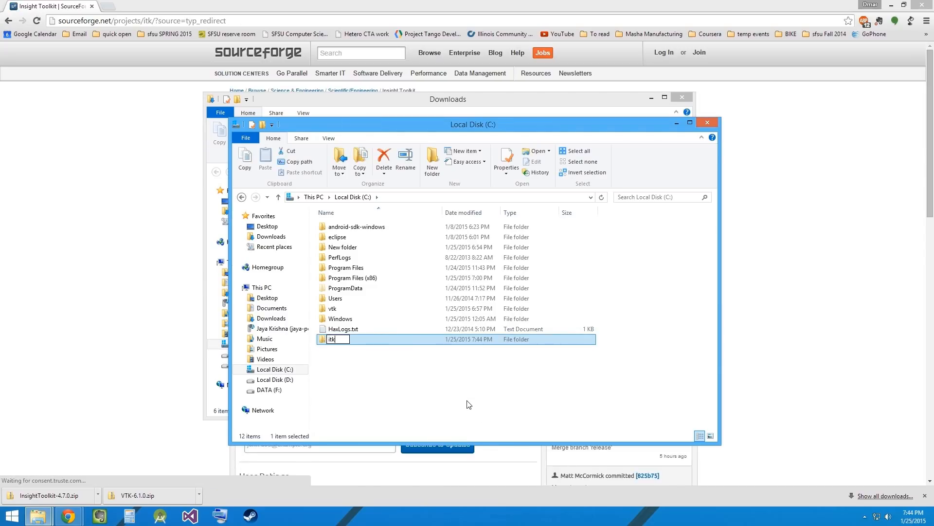
pyautogui.press('Return')
# Step: Create two subfolders named src and bin inside C:\itk
pyautogui.press('Return')
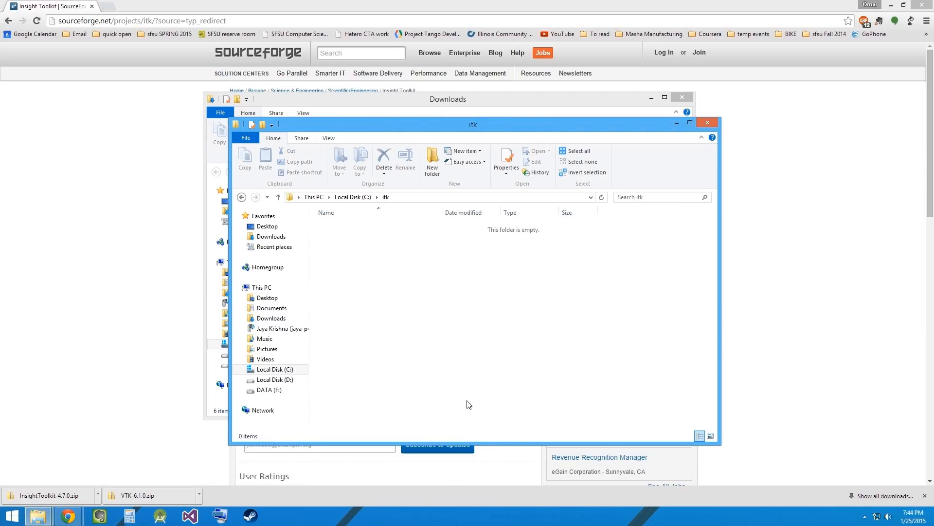
pyautogui.rightClick(386, 261)
pyautogui.moveTo(492, 373)
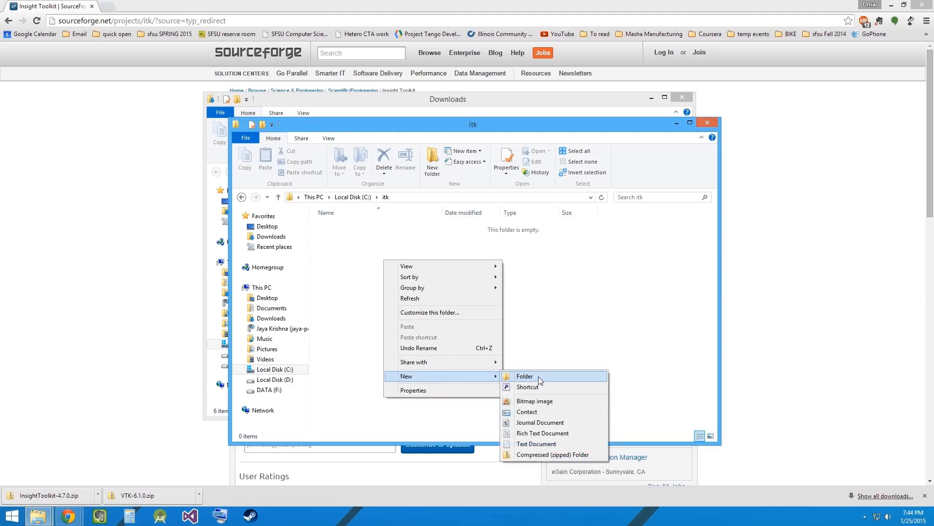
pyautogui.click(539, 378)
pyautogui.write('src')
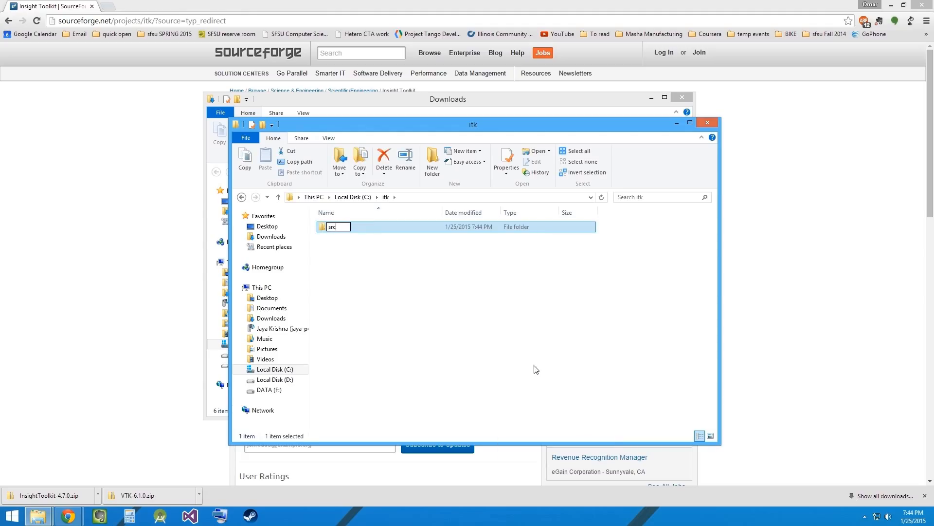
pyautogui.press('Return')
pyautogui.rightClick(542, 336)
pyautogui.moveTo(574, 458)
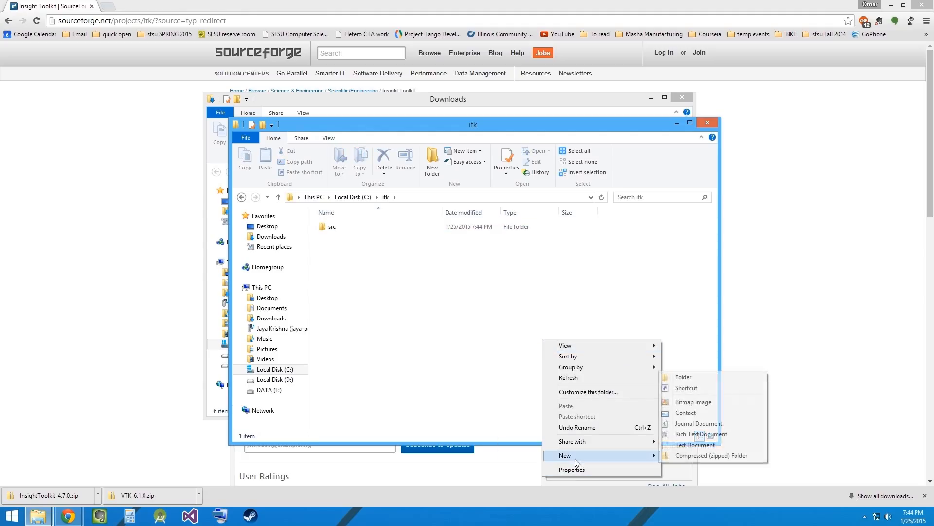
pyautogui.click(686, 377)
pyautogui.write('bin')
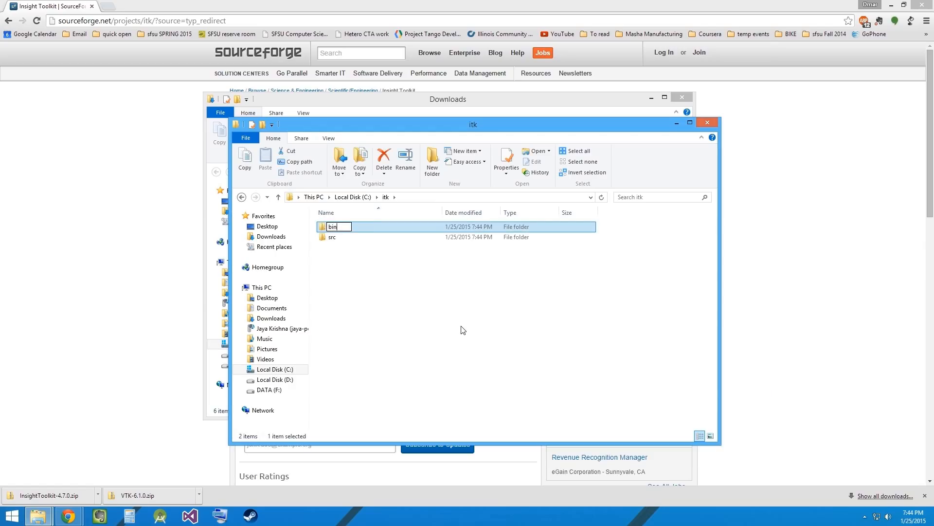
pyautogui.press('Return')
# Step: Copy the entire contents of the extracted InsightToolkit-4.7.0 folder into C:\itk\src
pyautogui.doubleClick(359, 238)
pyautogui.moveTo(423, 136); pyautogui.dragTo(249, 172)
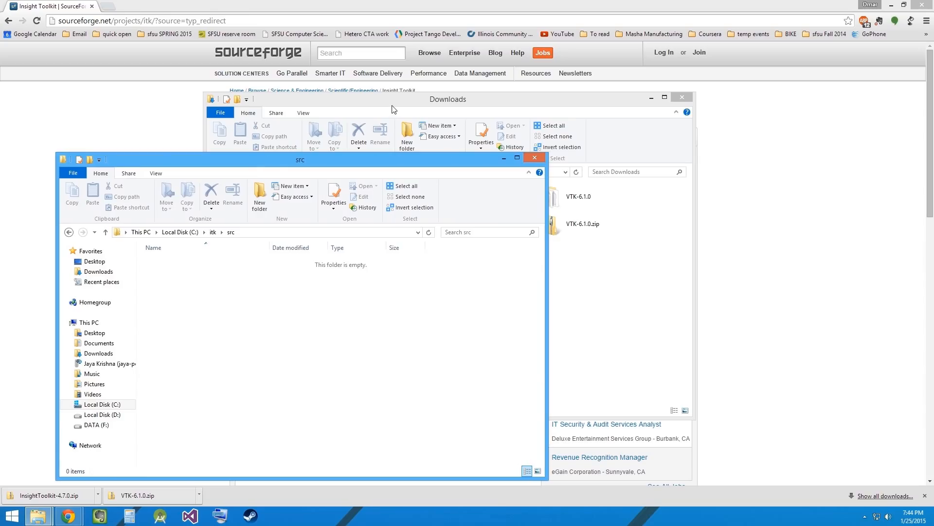
pyautogui.click(392, 106)
pyautogui.doubleClick(355, 195)
pyautogui.moveTo(355, 388); pyautogui.dragTo(323, 150)
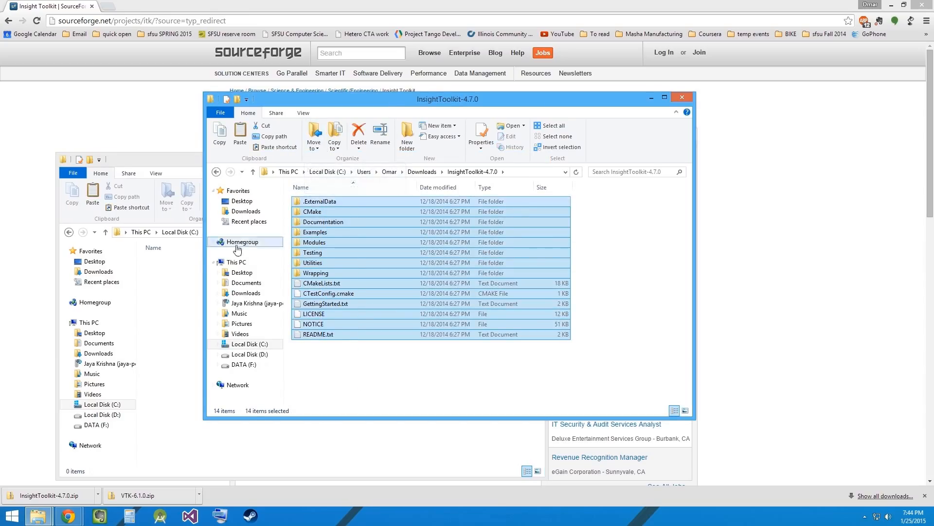
pyautogui.click(178, 287)
pyautogui.hotkey('ctrl', 'v')
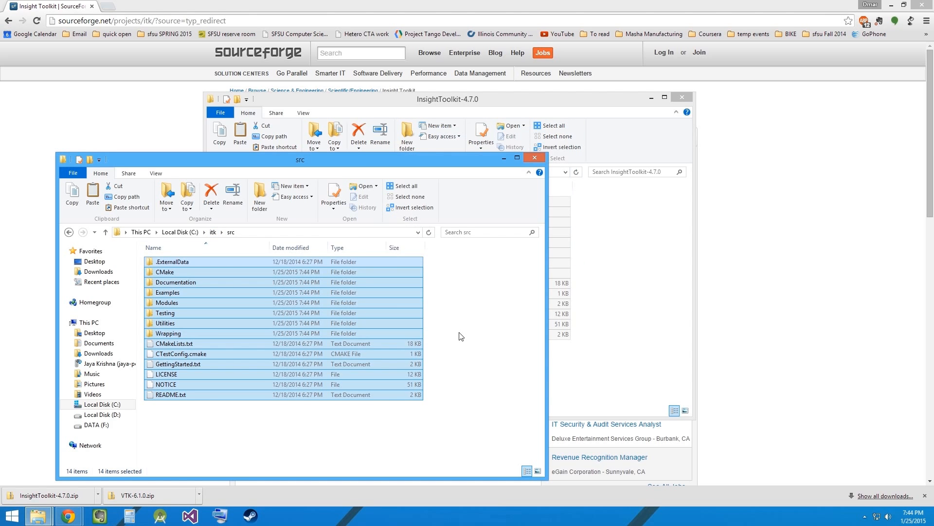
pyautogui.click(460, 335)
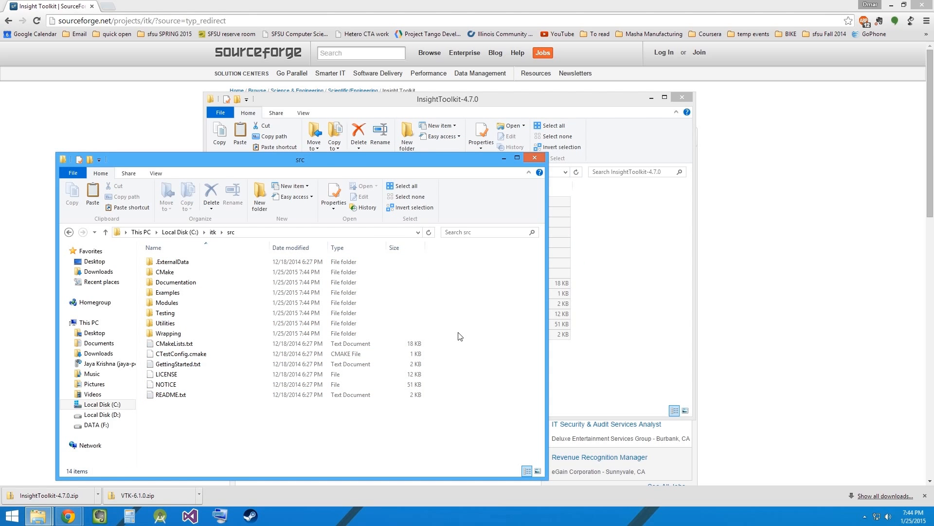
# Step: Switch to CMake and set the source code location to C:/itk/src
pyautogui.press('super')
pyautogui.write('cma')
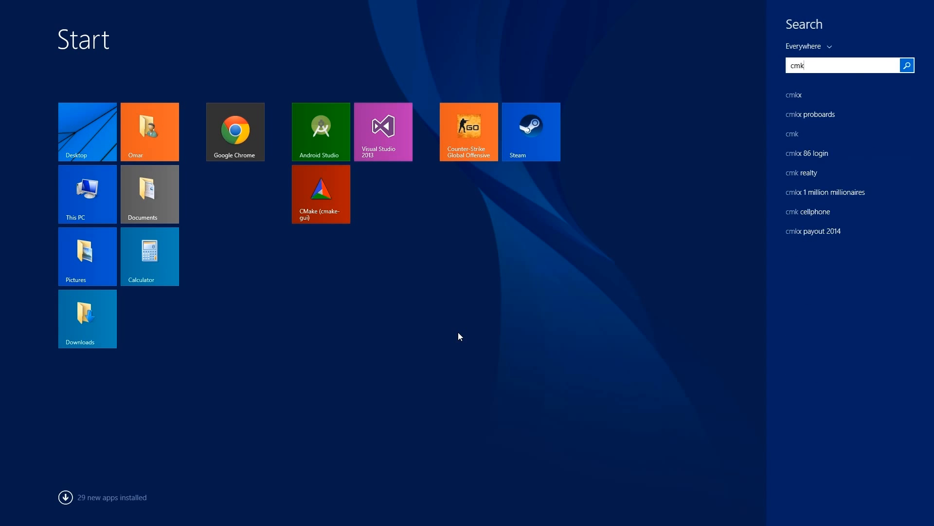
pyautogui.press('Return')
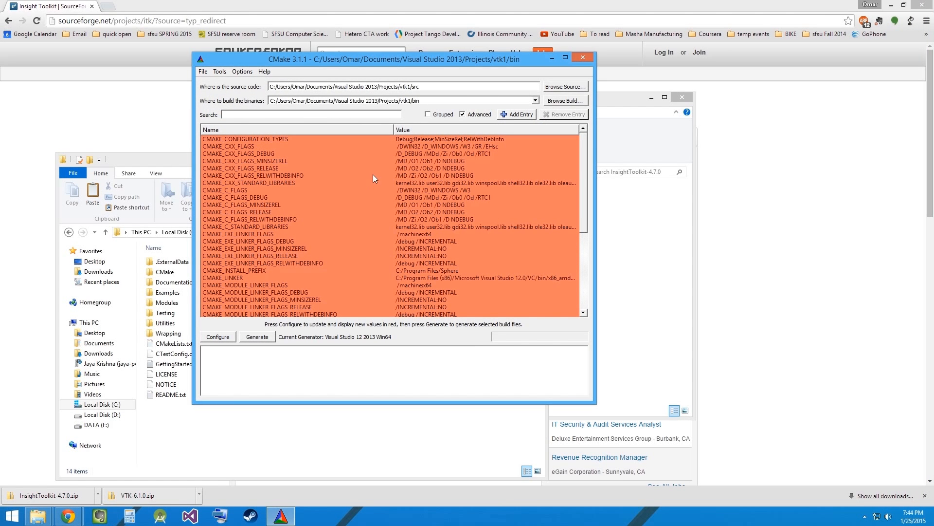
pyautogui.click(564, 86)
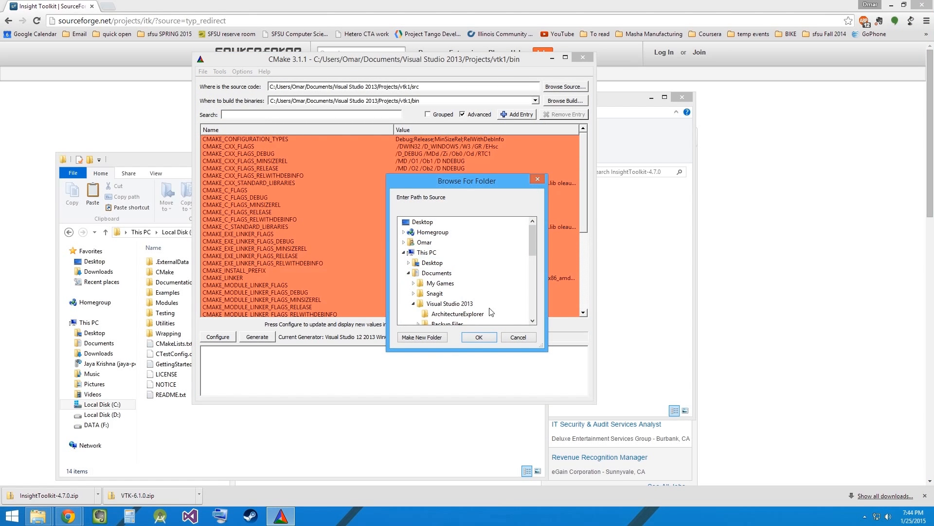
pyautogui.scroll(-5, 418, 311)
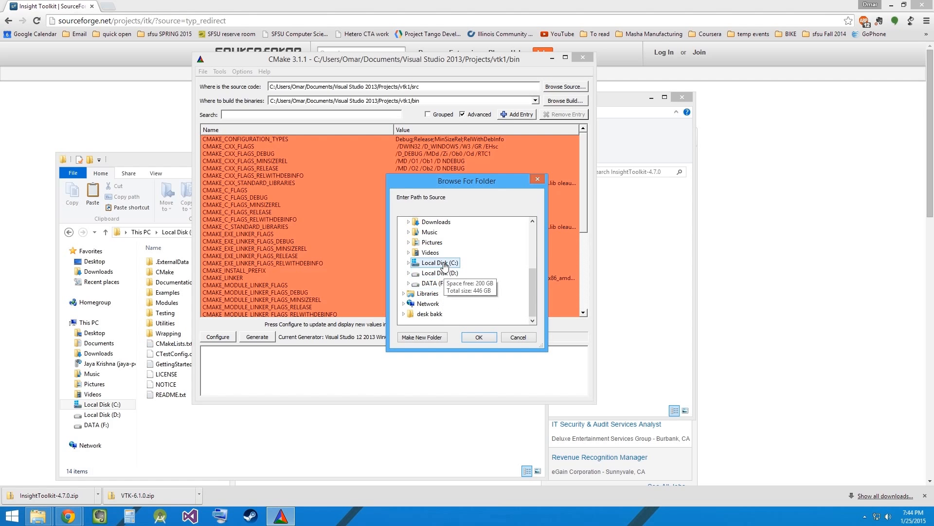
pyautogui.doubleClick(419, 263)
pyautogui.doubleClick(429, 252)
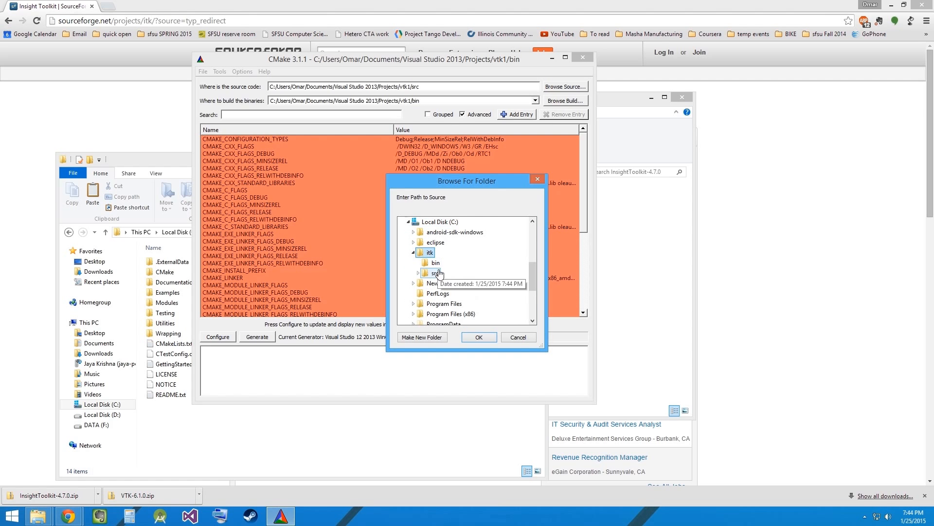
pyautogui.doubleClick(434, 273)
pyautogui.click(479, 338)
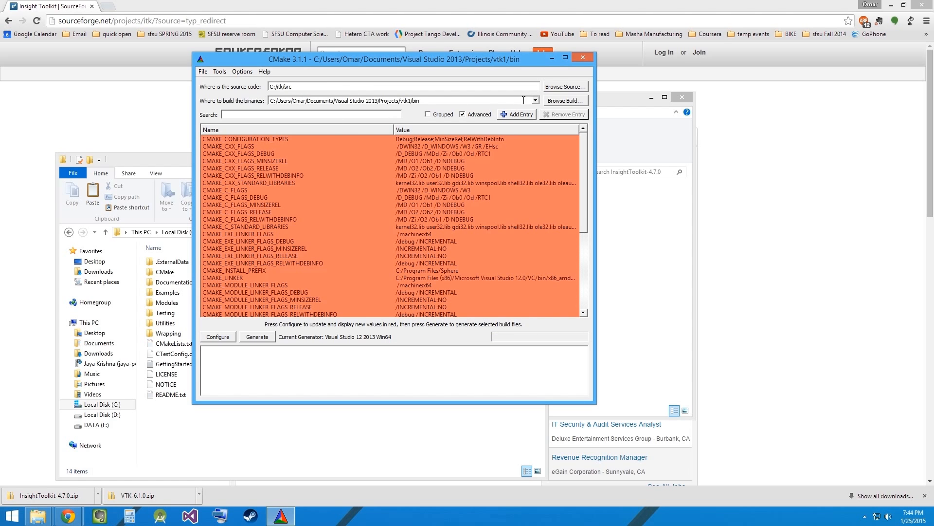
# Step: Set the folder for building the binaries to C:/itk/bin
pyautogui.click(564, 100)
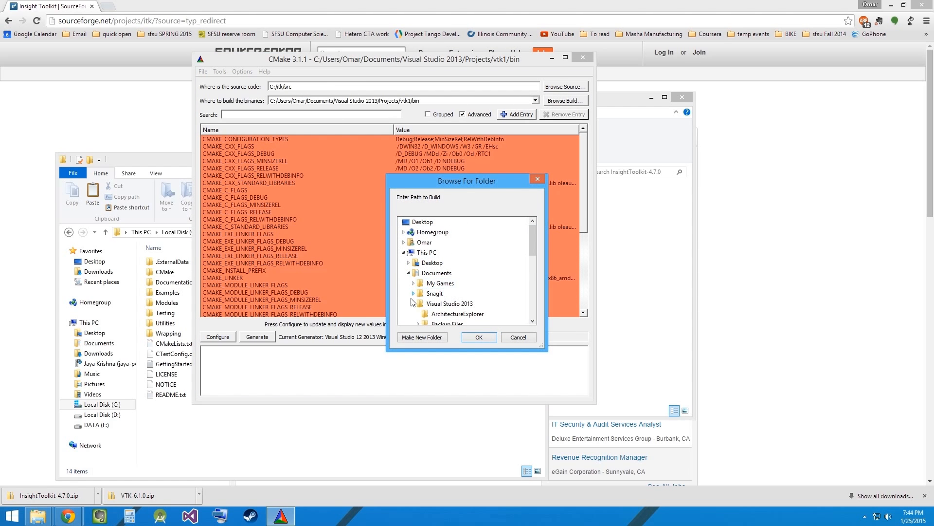
pyautogui.click(408, 272)
pyautogui.scroll(-1, 406, 290)
pyautogui.click(406, 291)
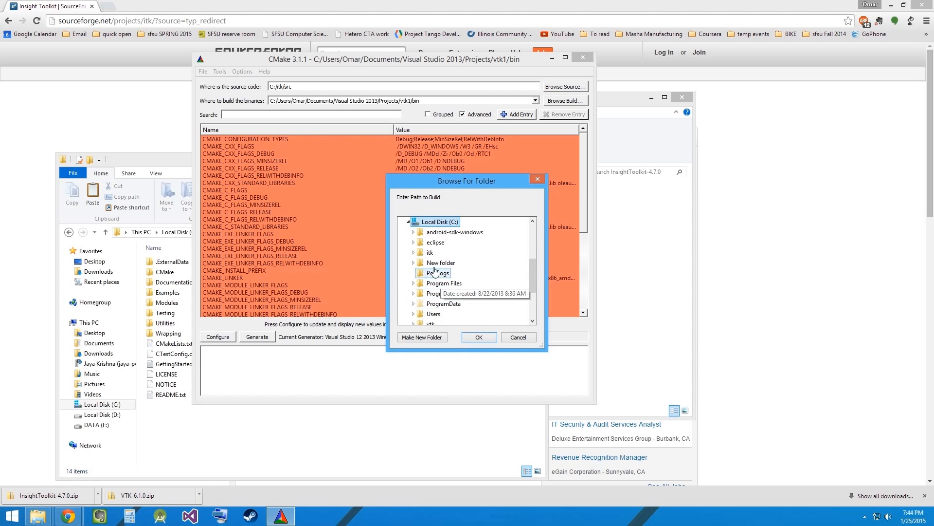
pyautogui.doubleClick(430, 252)
pyautogui.click(435, 263)
pyautogui.click(472, 337)
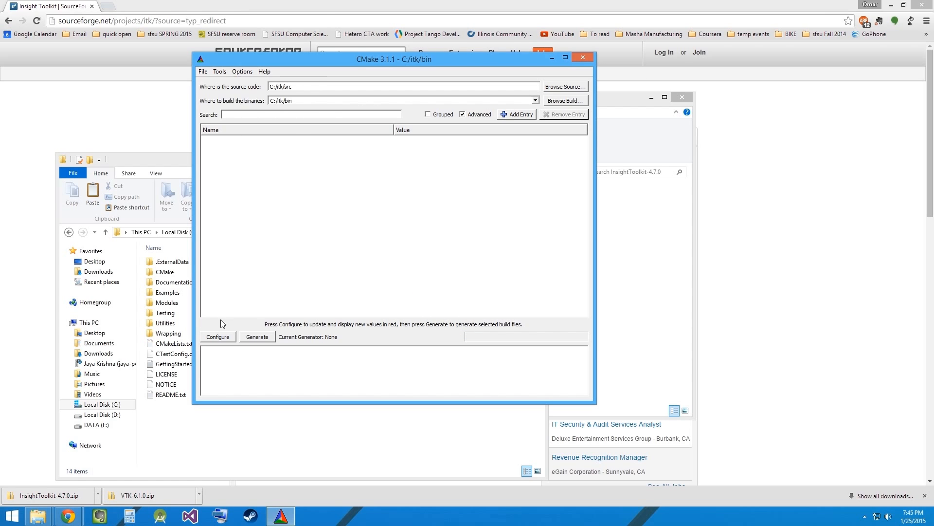
# Step: Configure the project with the Visual Studio 12 2013 Win64 generator and default native compilers
pyautogui.click(223, 337)
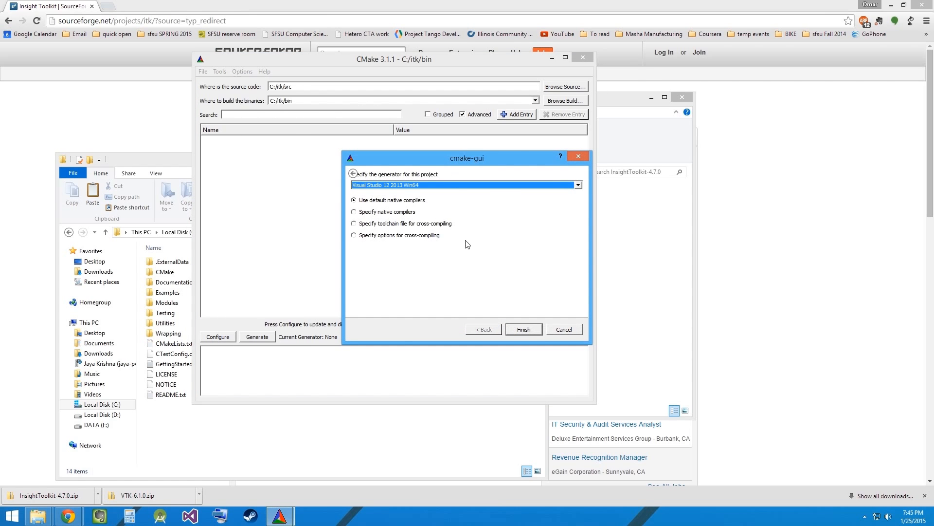
pyautogui.click(523, 329)
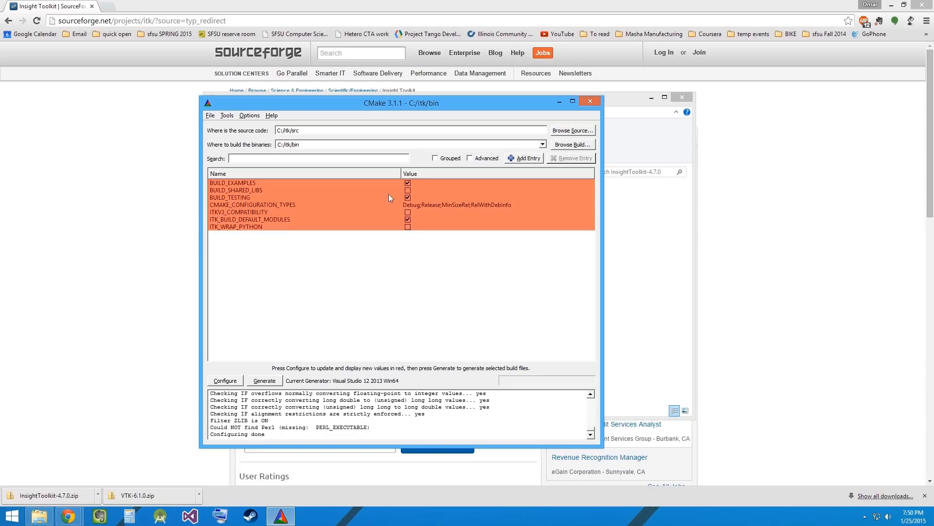
# Step: Disable BUILD_TESTING and enable the Module_ITKVtkGlue entry among the advanced options
pyautogui.click(408, 198)
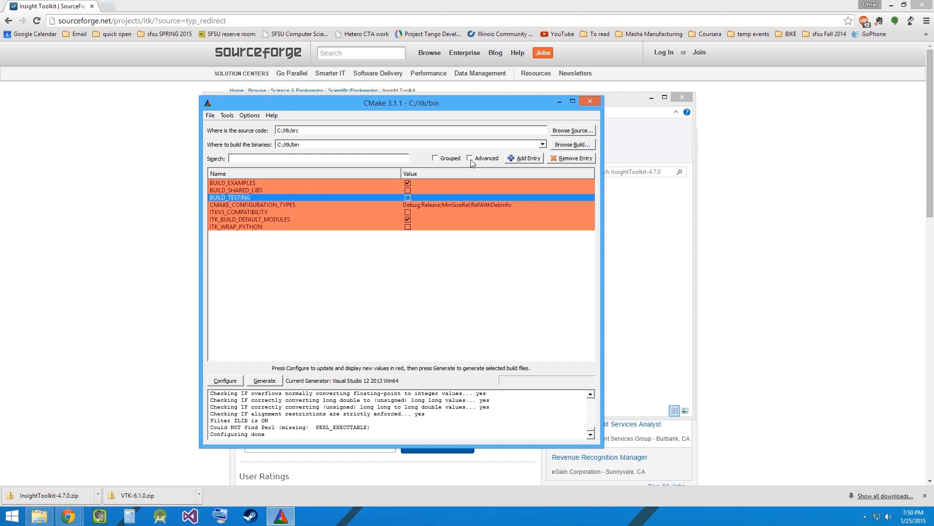
pyautogui.click(470, 159)
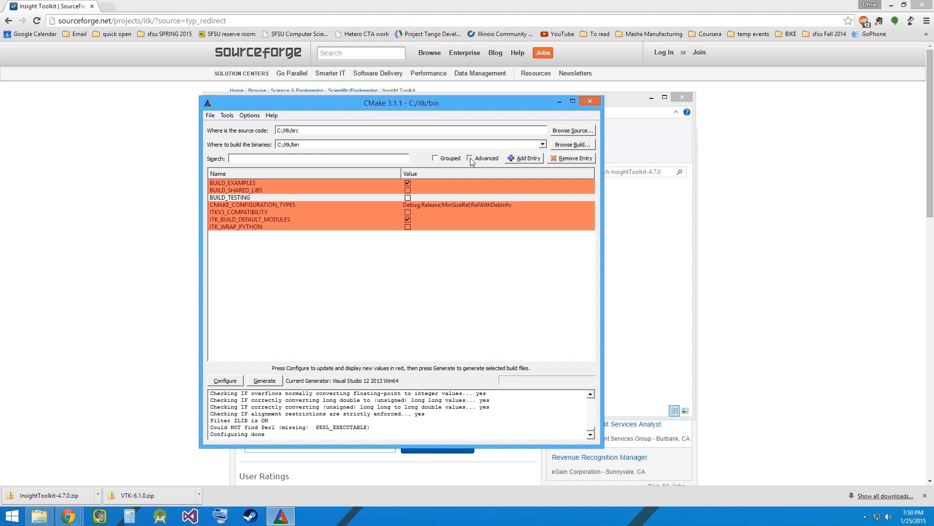
pyautogui.moveTo(590, 192); pyautogui.dragTo(577, 317)
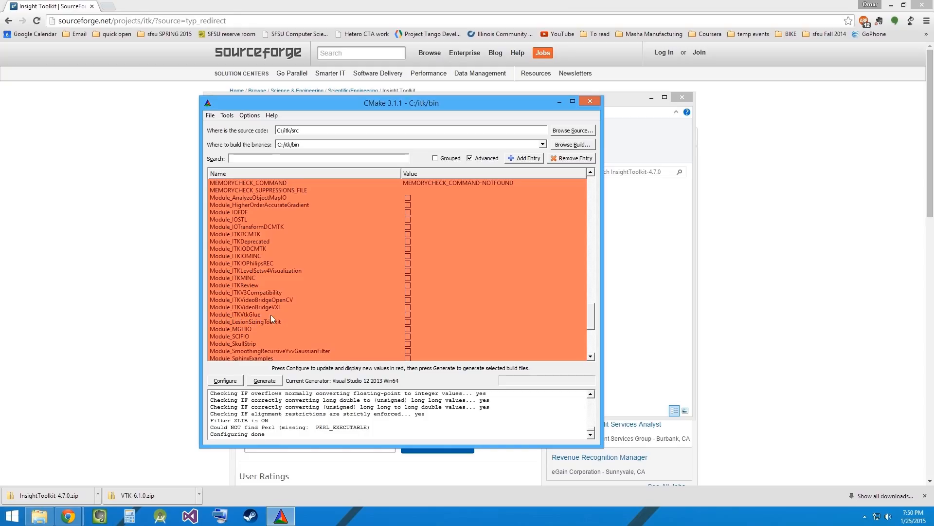
pyautogui.click(406, 314)
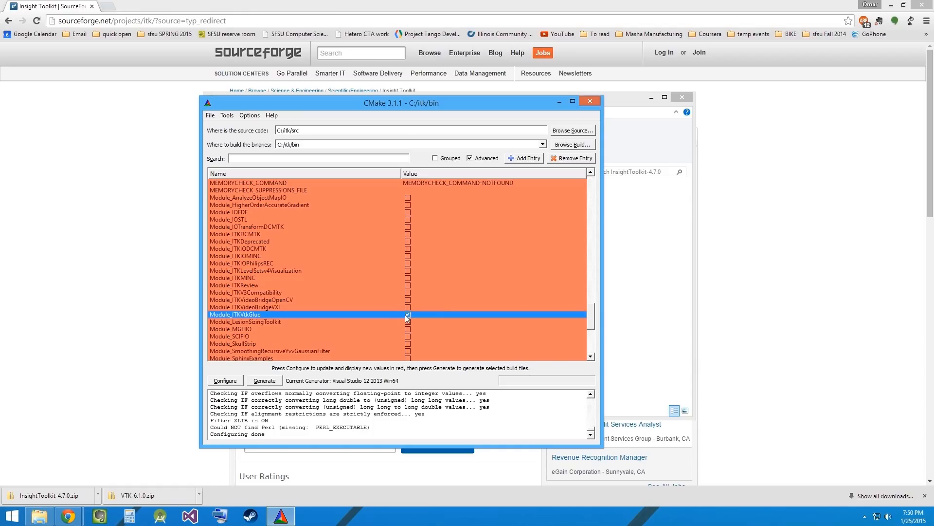
# Step: Configure the project again with the changed options and generate the build files
pyautogui.click(228, 377)
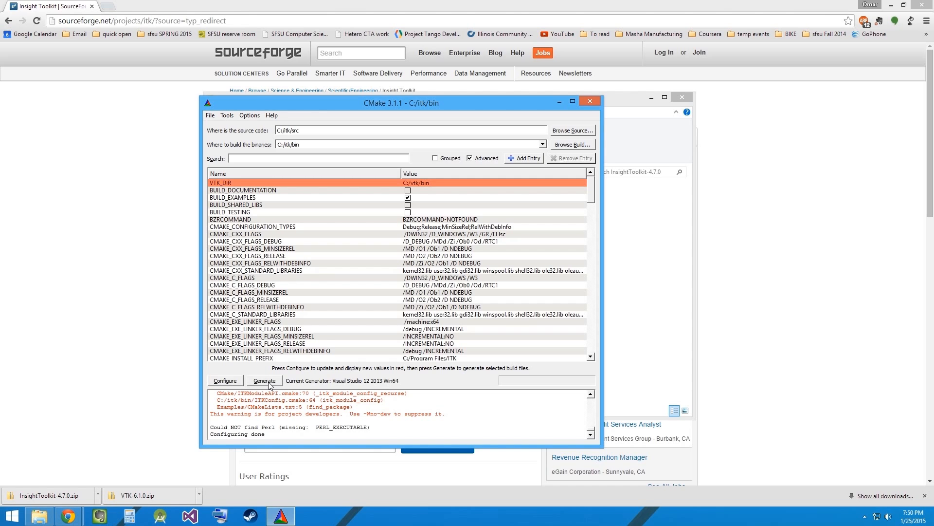
pyautogui.click(266, 381)
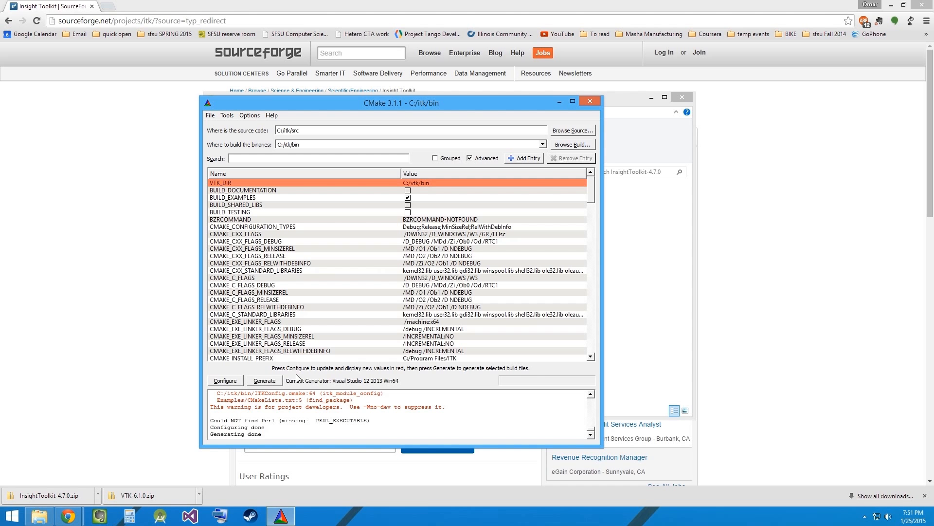
# Step: Open the generated ITK.sln solution from the C:/itk/bin folder in Visual Studio
pyautogui.press('super+e')
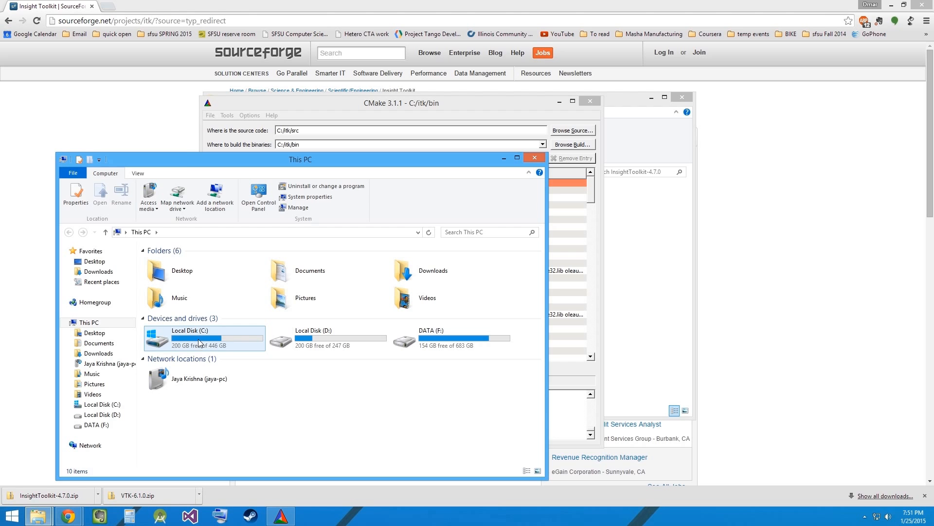
pyautogui.doubleClick(199, 342)
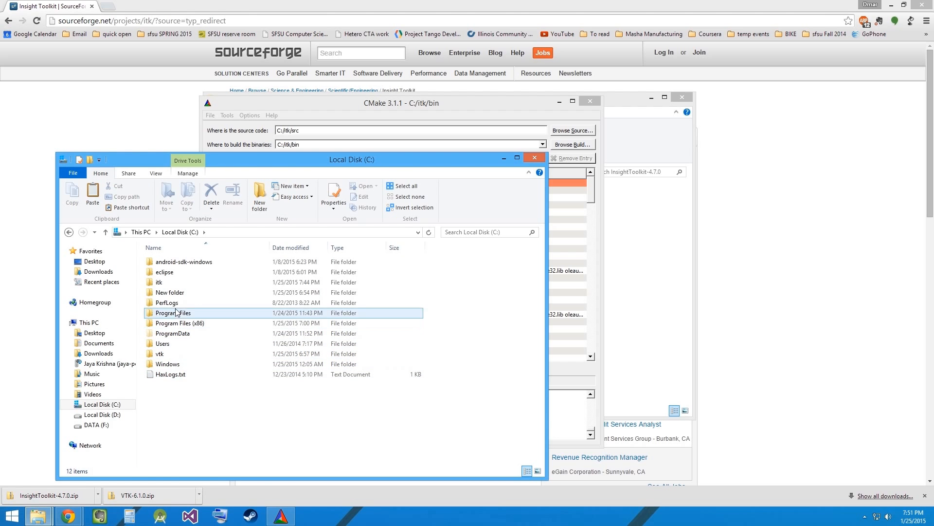
pyautogui.doubleClick(166, 286)
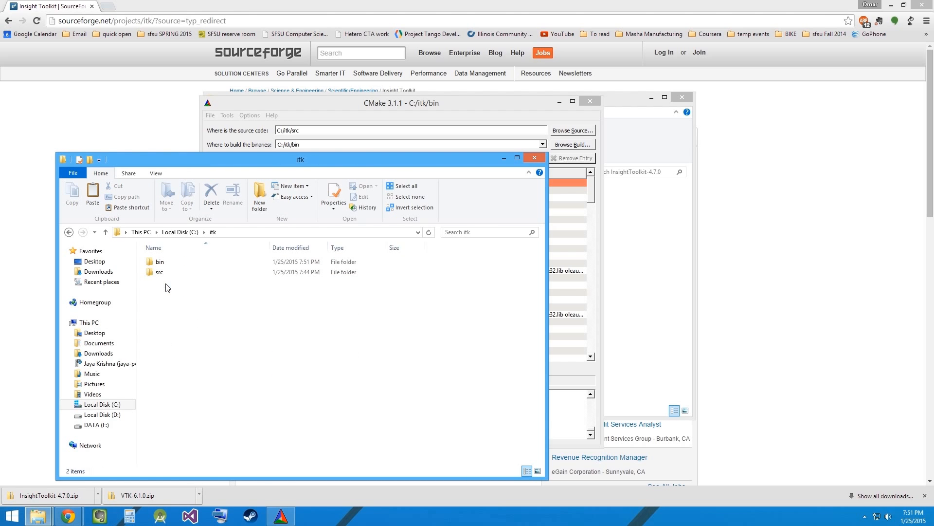
pyautogui.doubleClick(177, 261)
pyautogui.scroll(-4, 187, 301)
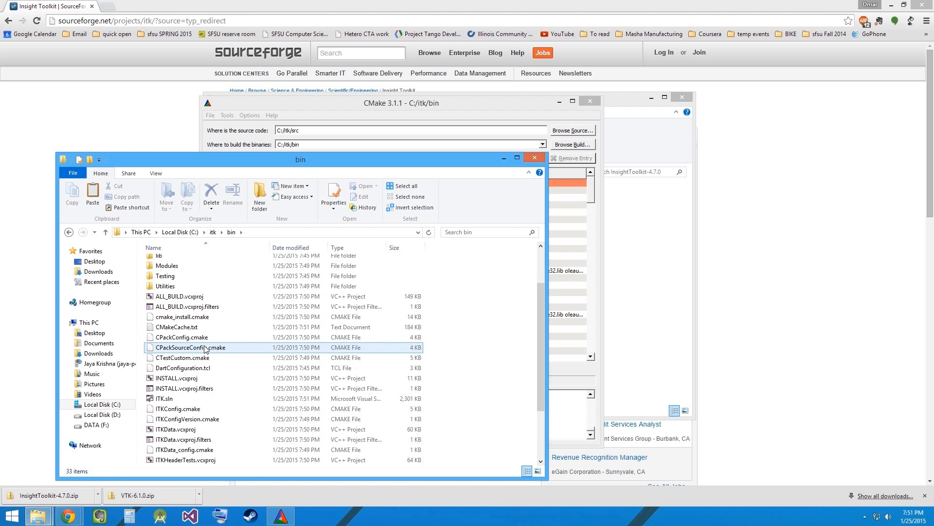
pyautogui.click(198, 336)
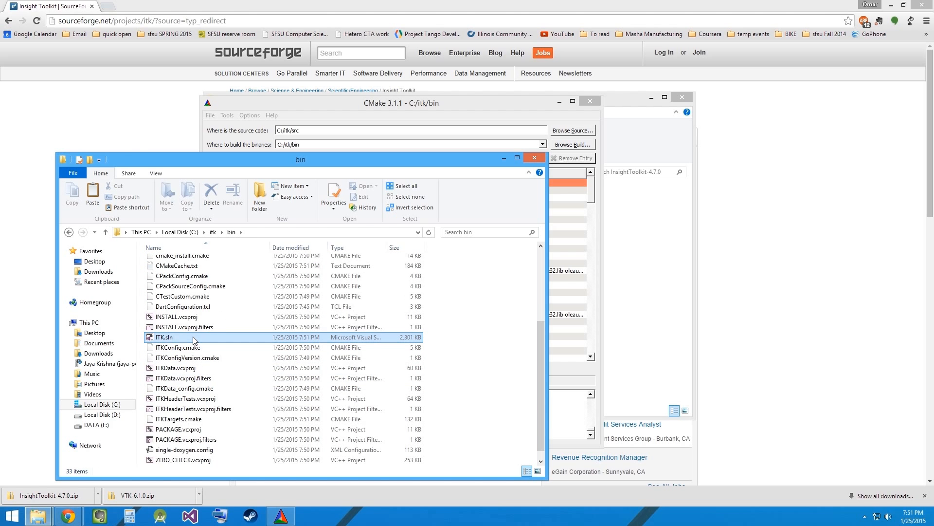
pyautogui.doubleClick(217, 339)
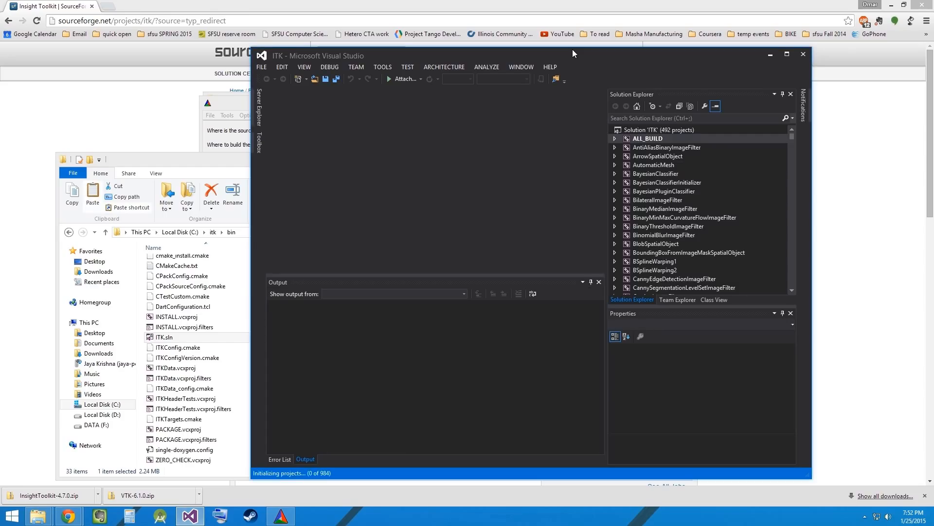
# Step: Build the ALL_BUILD project of the ITK solution in the Debug x64 configuration
pyautogui.moveTo(565, 52); pyautogui.dragTo(517, 54)
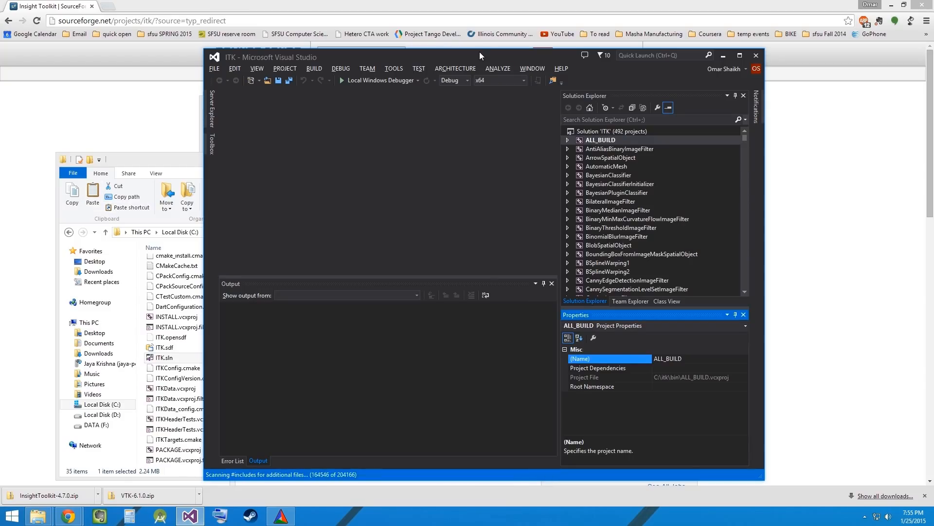
pyautogui.rightClick(602, 141)
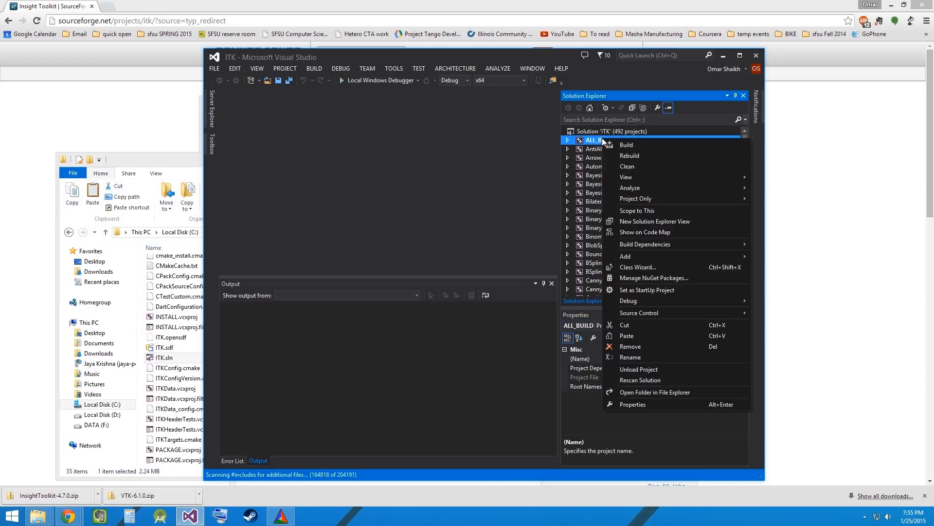
pyautogui.click(642, 144)
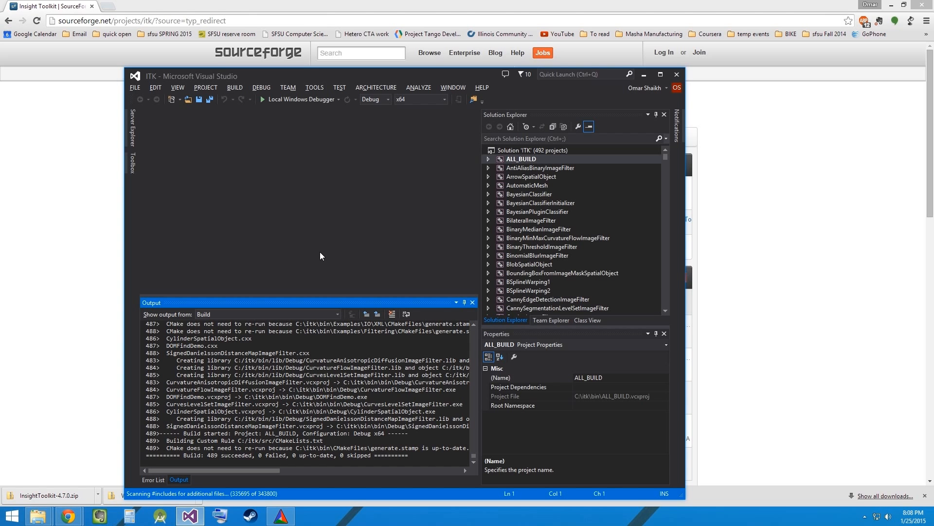
# Step: Copy CMakeLists.txt and HelloWorld.cxx from the C:/itk/src/Examples/Installation folder using File Explorer
pyautogui.press('super+e')
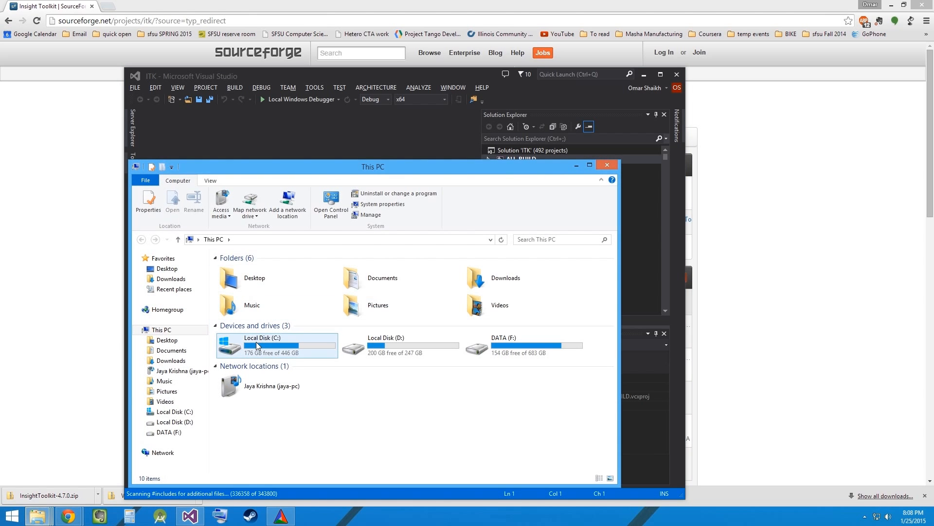
pyautogui.doubleClick(258, 346)
pyautogui.click(252, 287)
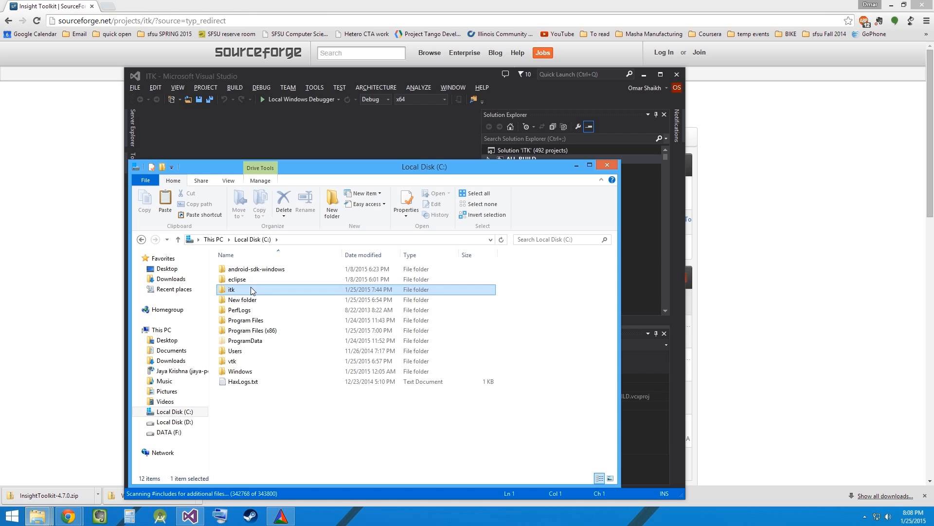
pyautogui.doubleClick(245, 290)
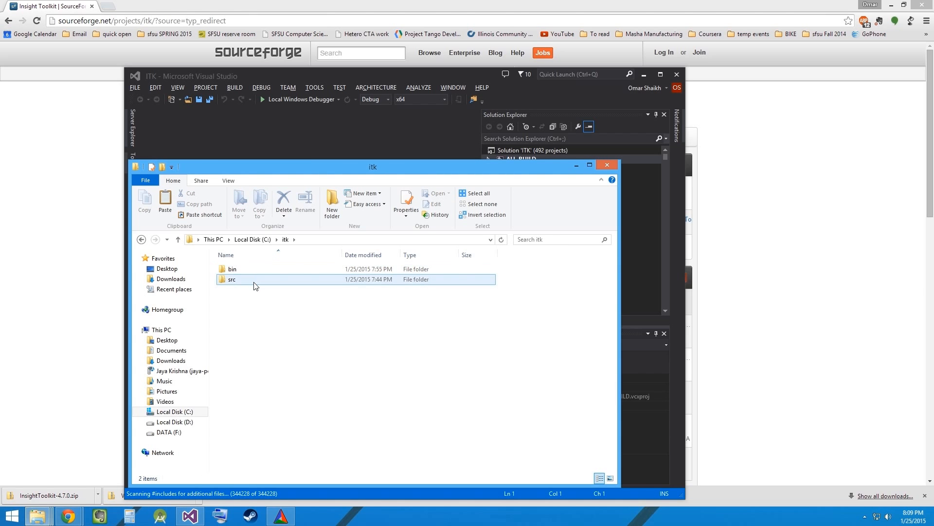
pyautogui.doubleClick(244, 281)
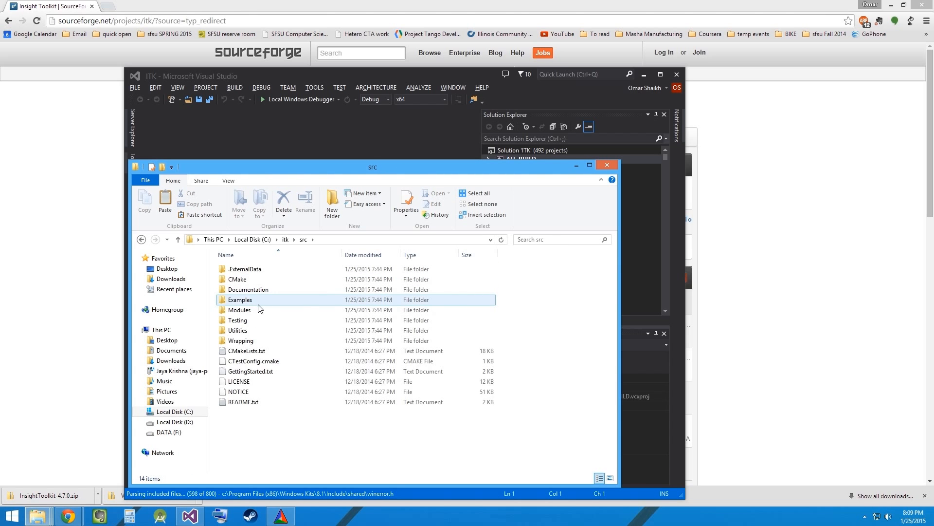
pyautogui.doubleClick(254, 300)
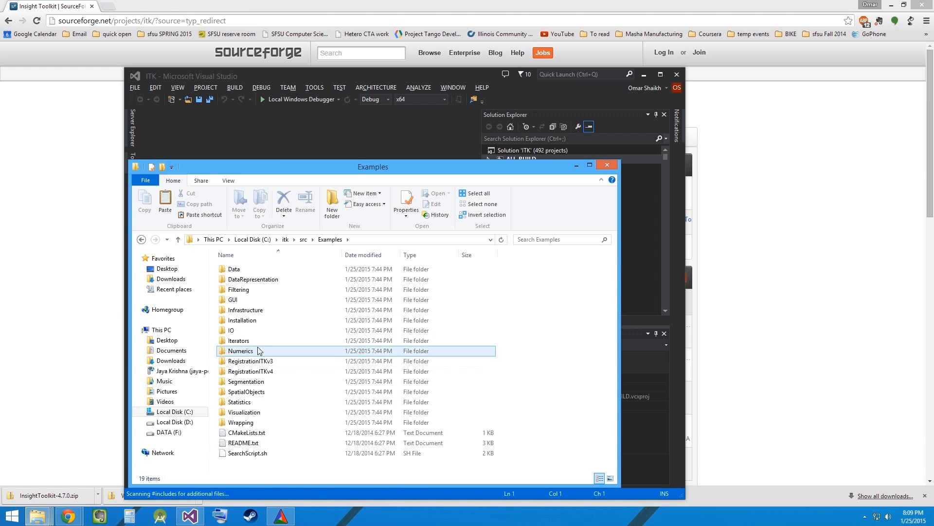
pyautogui.click(255, 321)
pyautogui.doubleClick(256, 321)
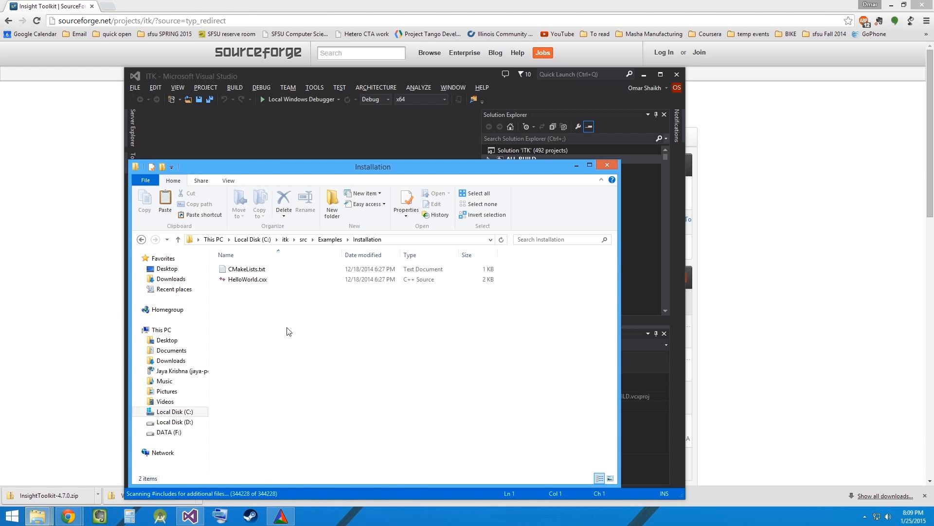
pyautogui.moveTo(261, 288); pyautogui.dragTo(259, 282)
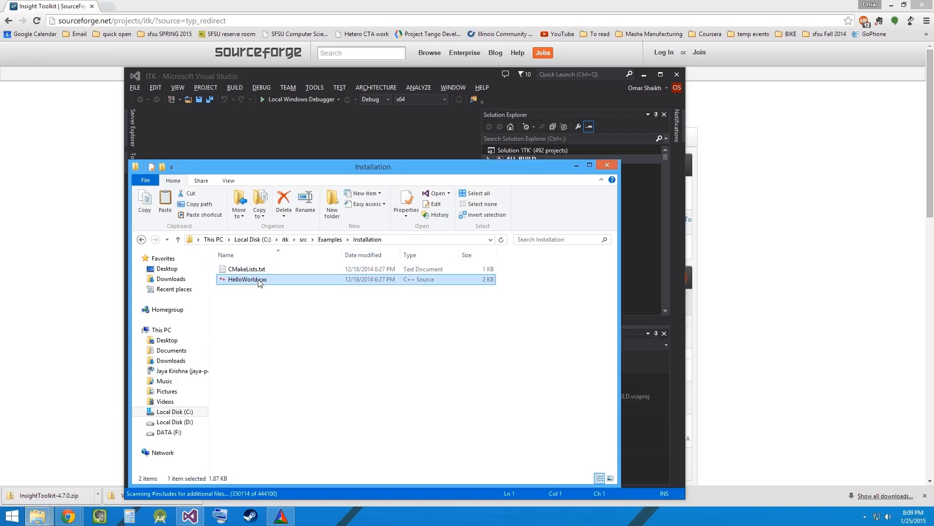
pyautogui.moveTo(281, 325); pyautogui.dragTo(244, 270)
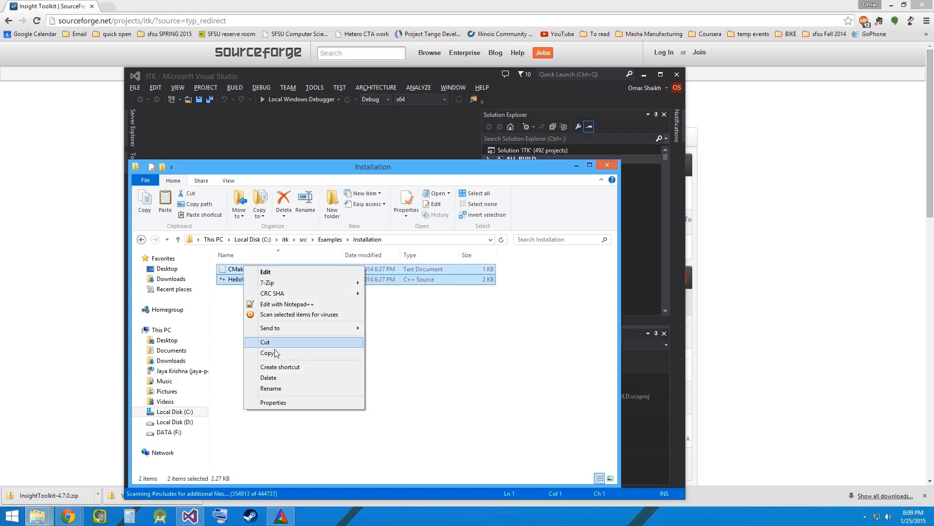
pyautogui.click(275, 355)
# Step: Create a folder named itk1 in the Projects folder under Documents/Visual Studio 2013
pyautogui.click(184, 351)
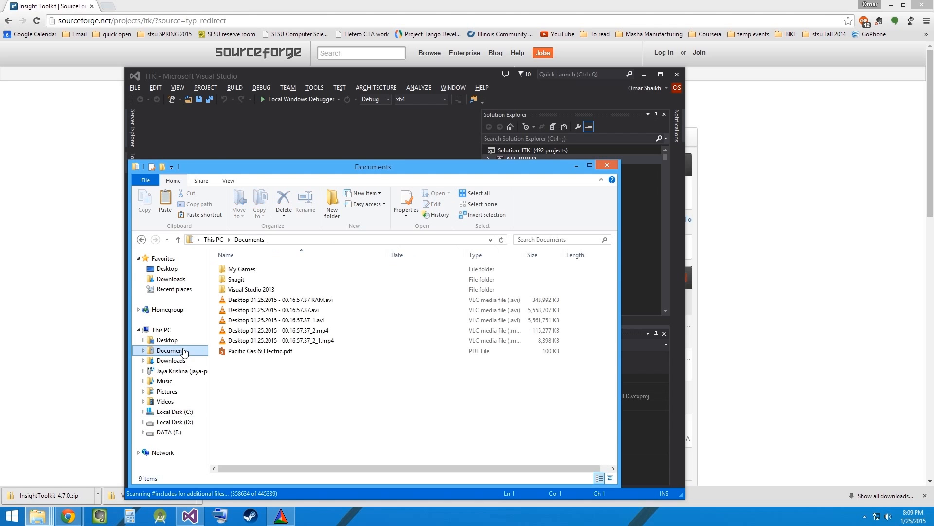
pyautogui.doubleClick(272, 292)
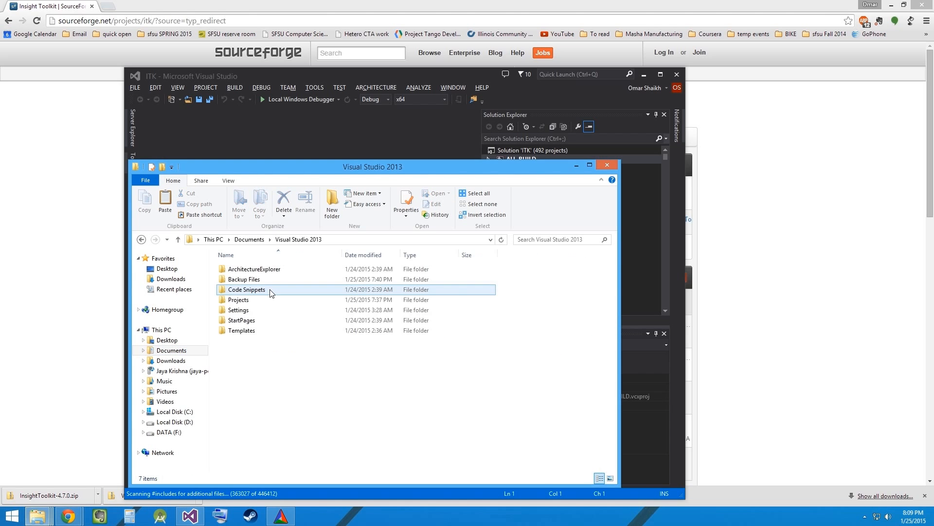
pyautogui.click(257, 300)
pyautogui.doubleClick(257, 300)
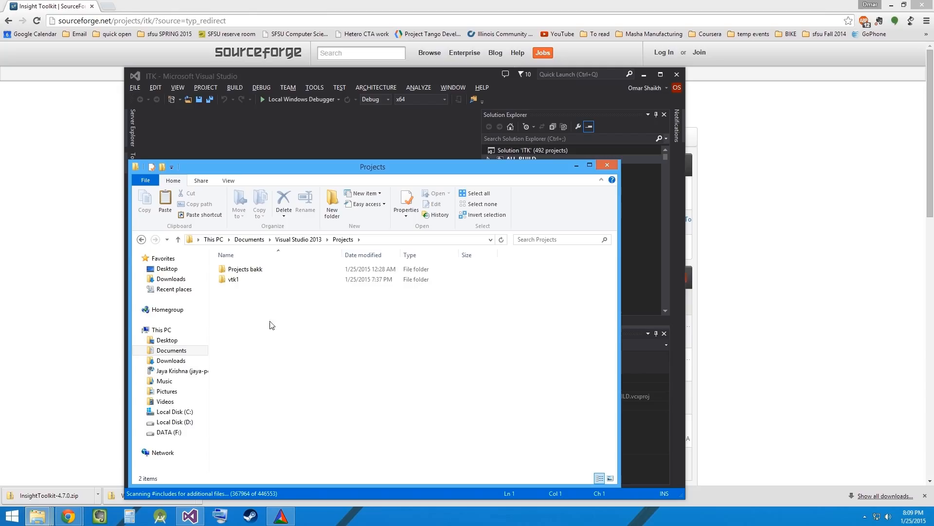
pyautogui.rightClick(255, 307)
pyautogui.moveTo(341, 423)
pyautogui.click(396, 423)
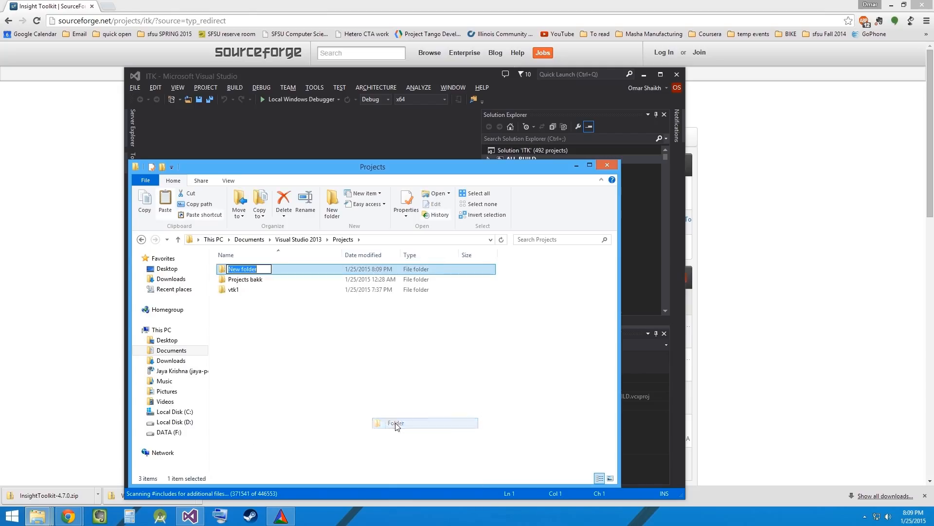
pyautogui.write('itk1')
pyautogui.press('Return')
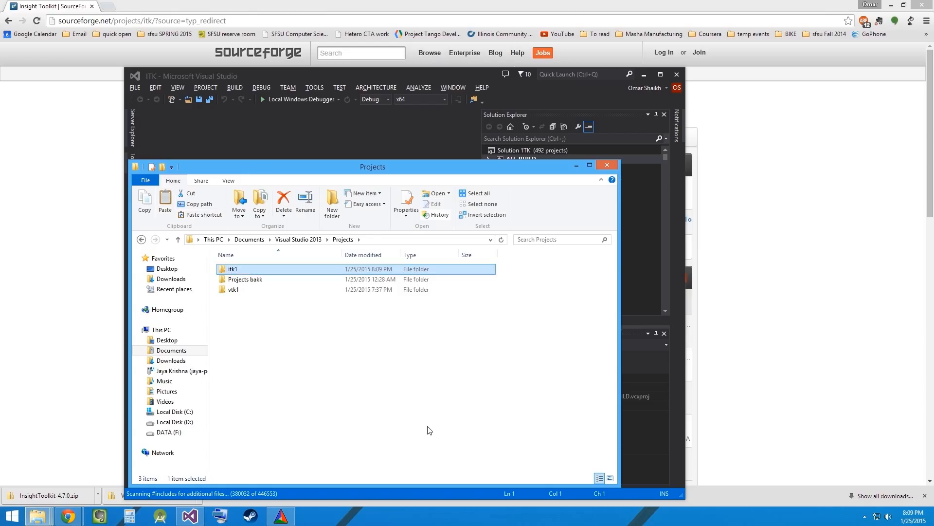
# Step: Create a src folder inside itk1 and paste the copied example files into it
pyautogui.press('Return')
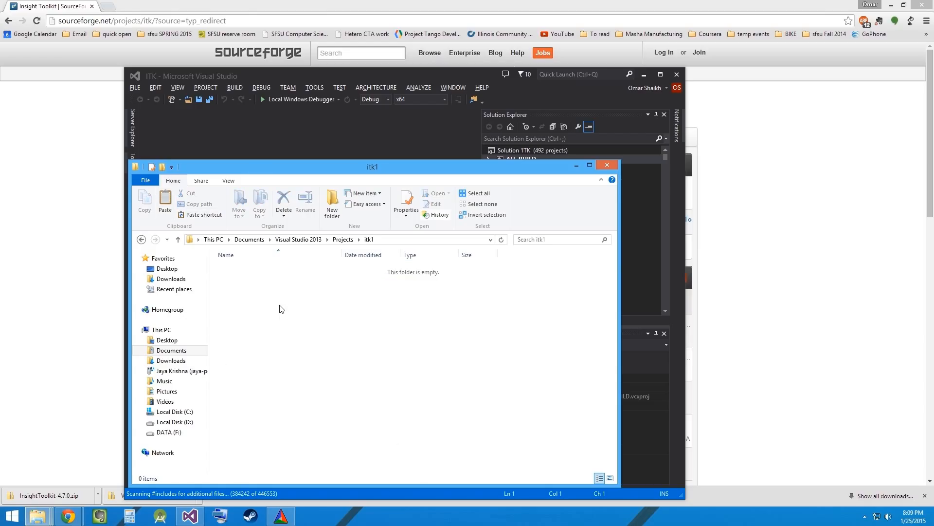
pyautogui.rightClick(280, 308)
pyautogui.click(399, 423)
pyautogui.write('src')
pyautogui.press('Return')
pyautogui.press('Return')
pyautogui.rightClick(295, 311)
pyautogui.click(323, 381)
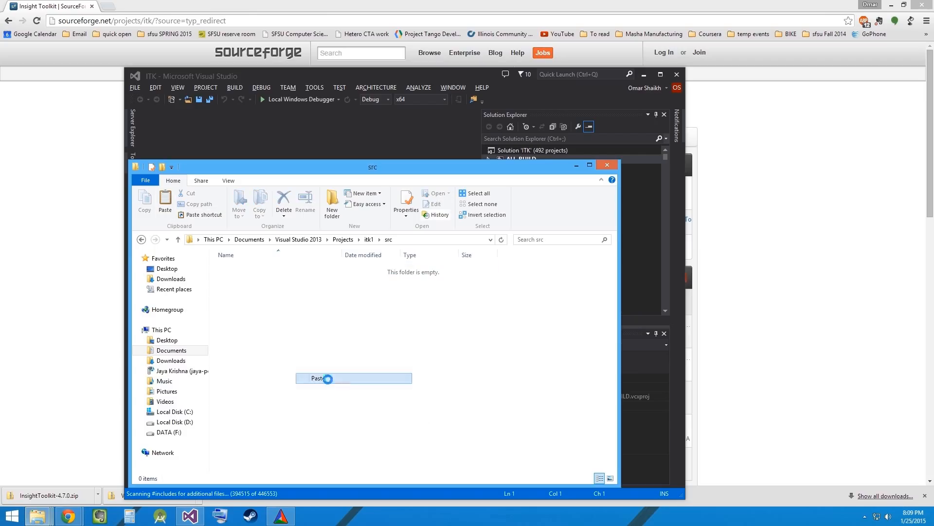
# Step: Create a folder named bin inside itk1, next to the src folder
pyautogui.click(368, 239)
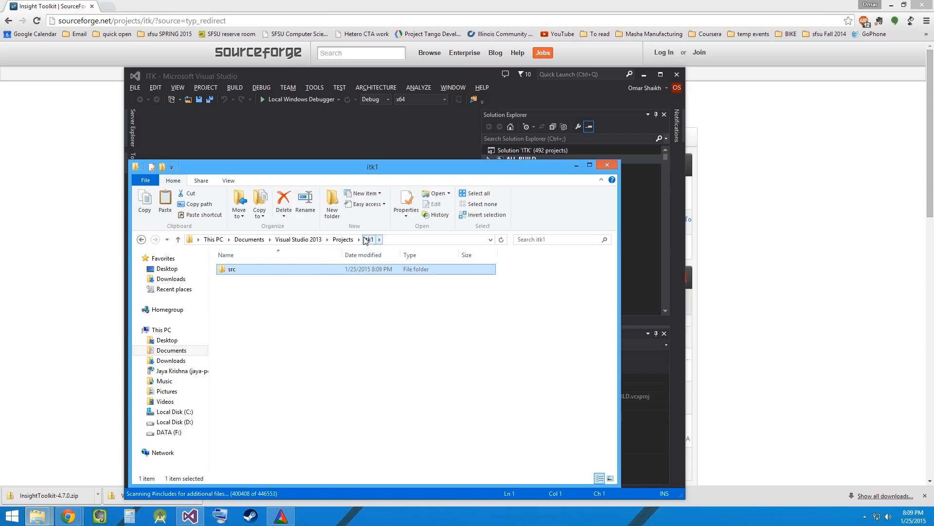
pyautogui.rightClick(253, 291)
pyautogui.moveTo(295, 409)
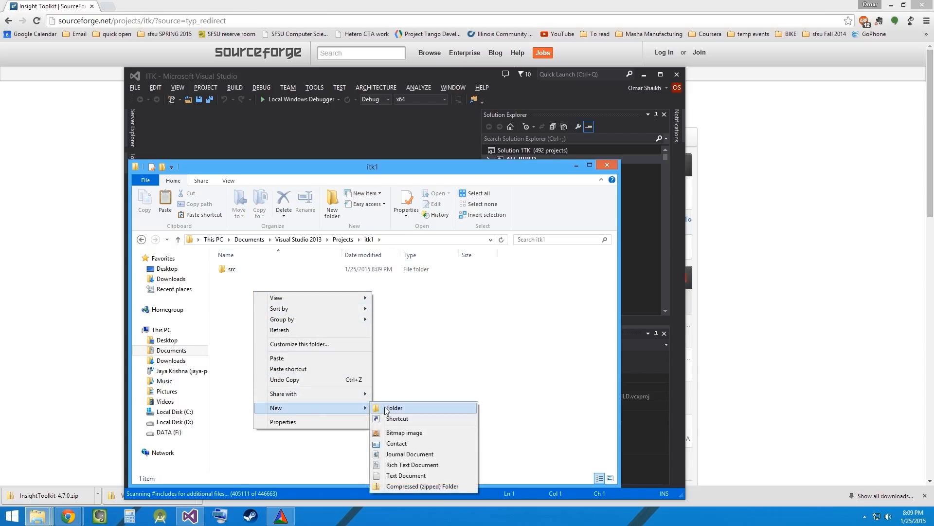
pyautogui.click(386, 409)
pyautogui.write('bin')
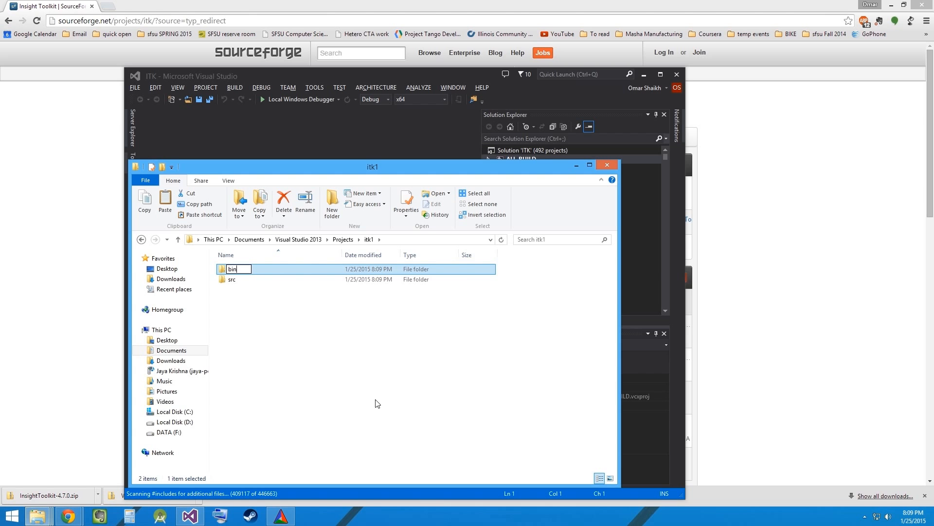
pyautogui.press('Return')
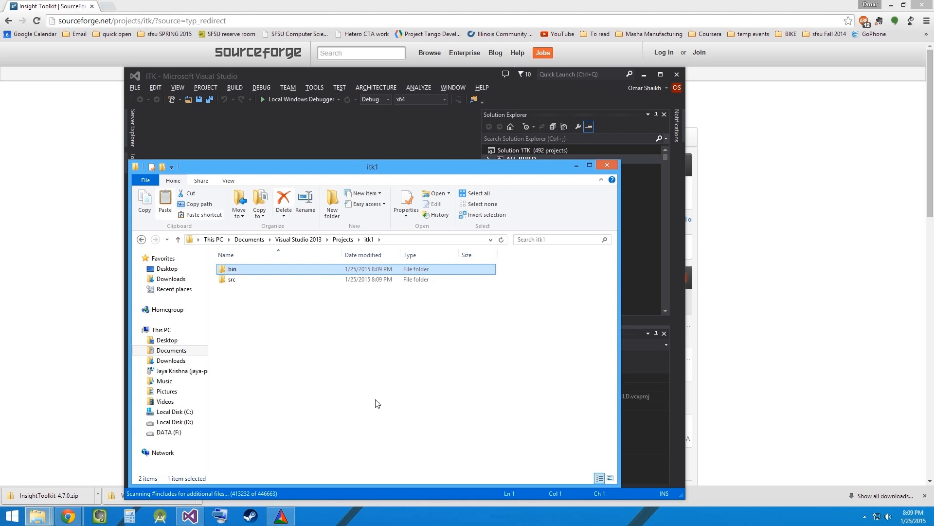
# Step: Switch to CMake and set the source code folder to src within Documents/Visual Studio 2013/Projects/itk1
pyautogui.press('super')
pyautogui.write('cmake (cmake-gui')
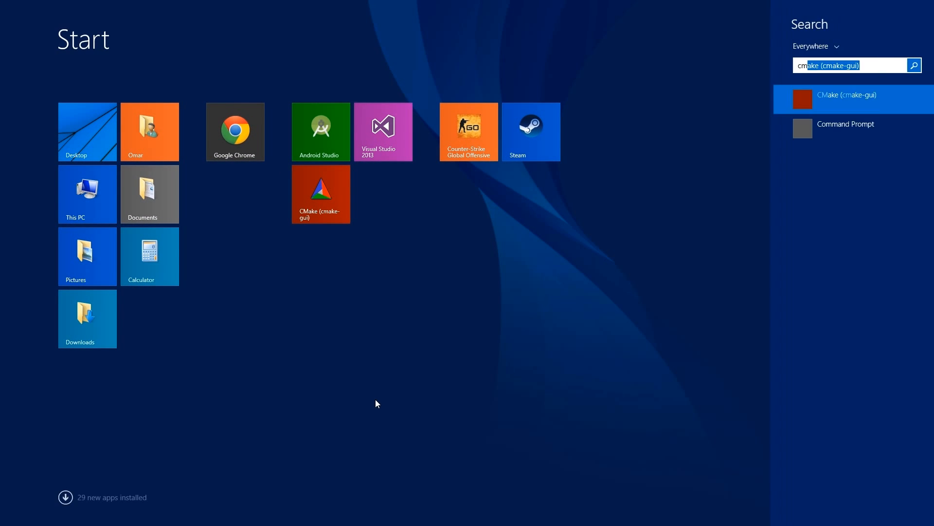
pyautogui.press('Return')
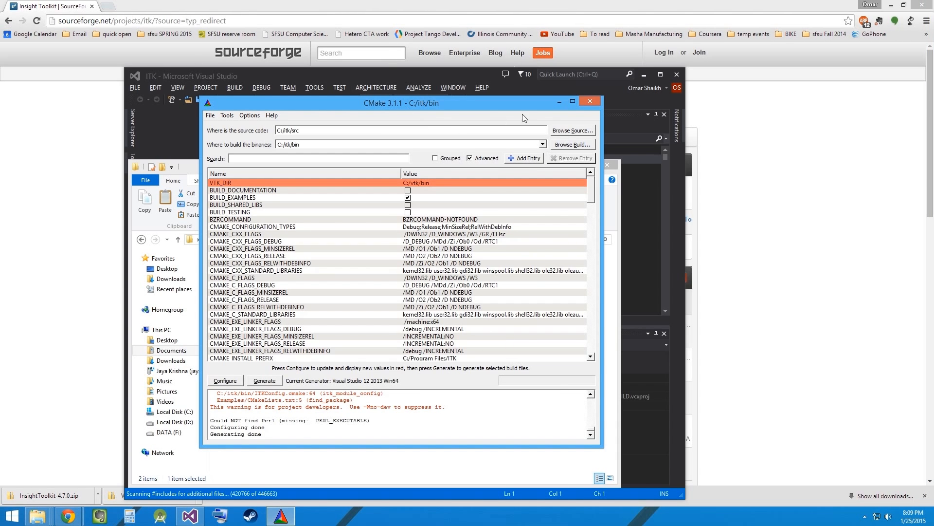
pyautogui.click(572, 130)
pyautogui.click(437, 263)
pyautogui.doubleClick(436, 263)
pyautogui.doubleClick(448, 293)
pyautogui.doubleClick(441, 284)
pyautogui.doubleClick(441, 293)
pyautogui.click(445, 314)
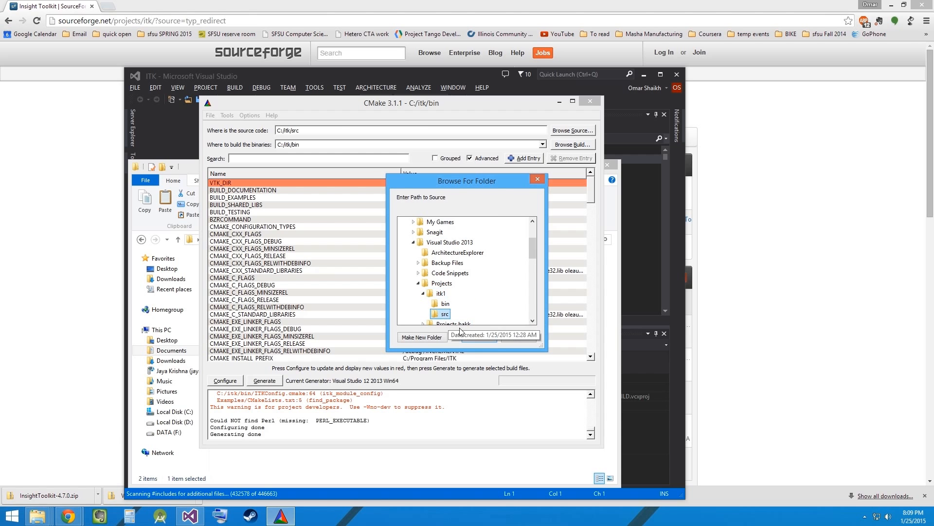
pyautogui.click(478, 337)
# Step: Set the folder for building the binaries to bin within Documents/Visual Studio 2013/Projects/itk1
pyautogui.click(572, 145)
pyautogui.doubleClick(437, 263)
pyautogui.doubleClick(448, 293)
pyautogui.doubleClick(442, 283)
pyautogui.doubleClick(440, 293)
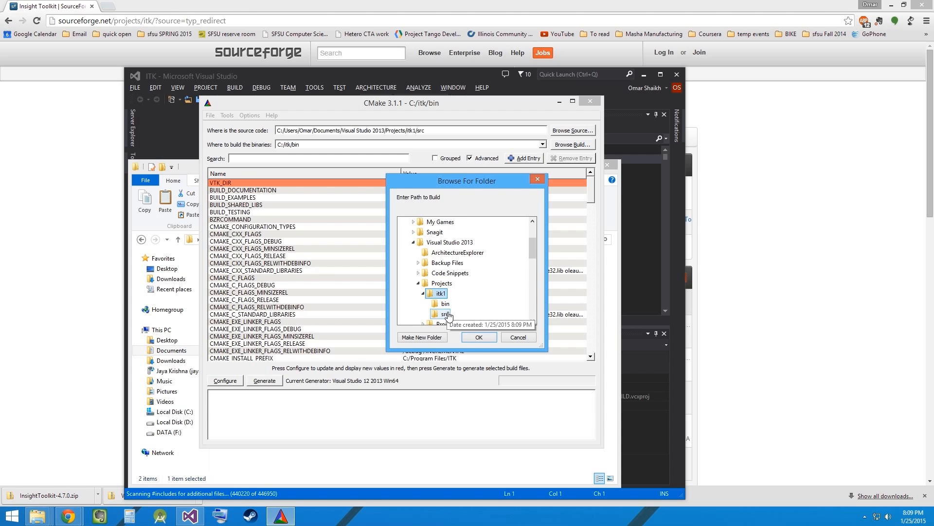
pyautogui.click(445, 303)
pyautogui.click(479, 337)
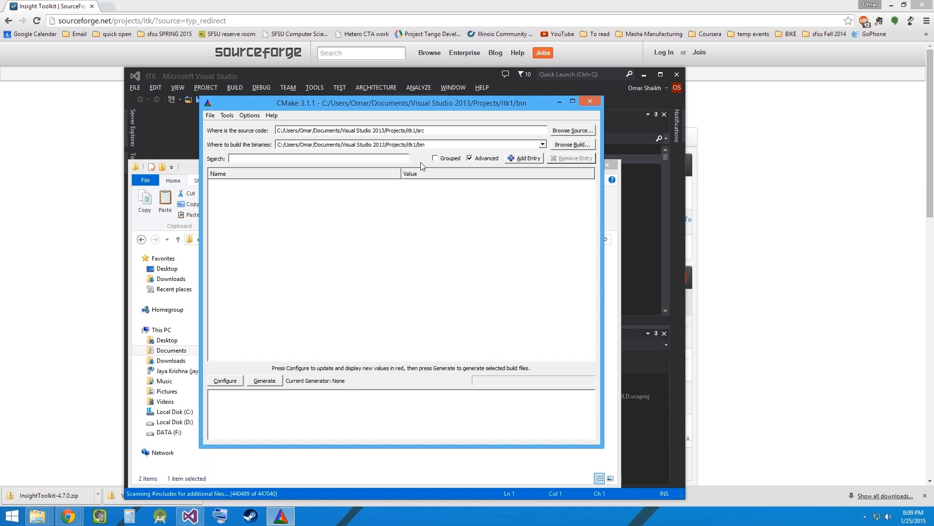
# Step: Configure the itk1 example project with the Visual Studio 12 2013 Win64 generator and default native compilers
pyautogui.click(226, 382)
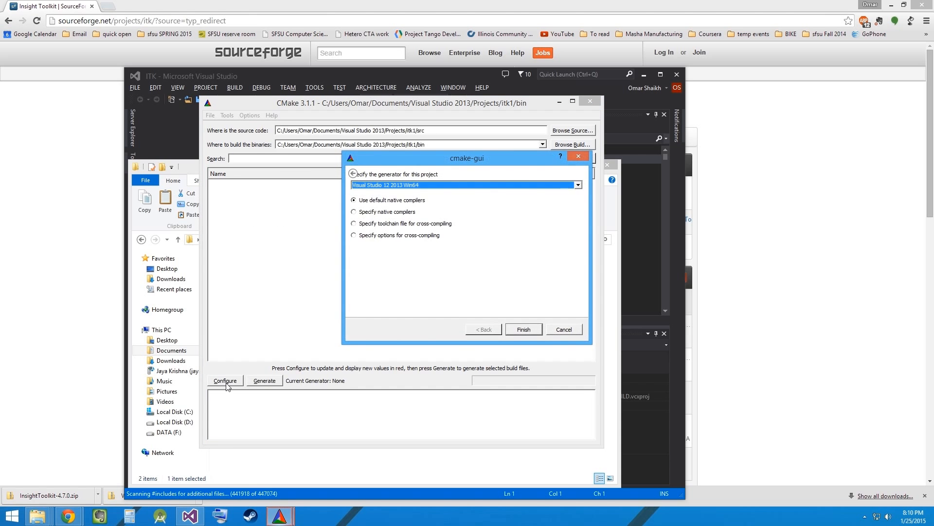
pyautogui.click(522, 330)
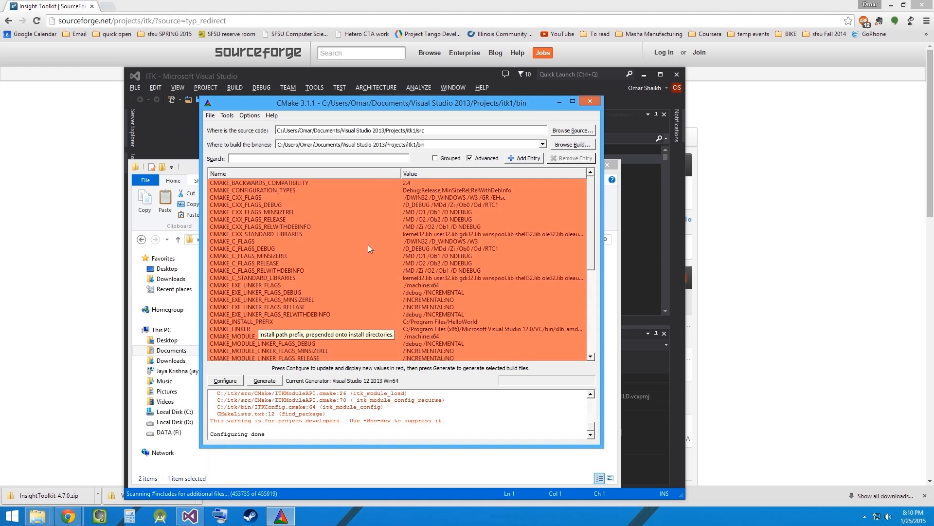
# Step: Configure the itk1 project again to accept the new entries and generate its build files
pyautogui.click(226, 380)
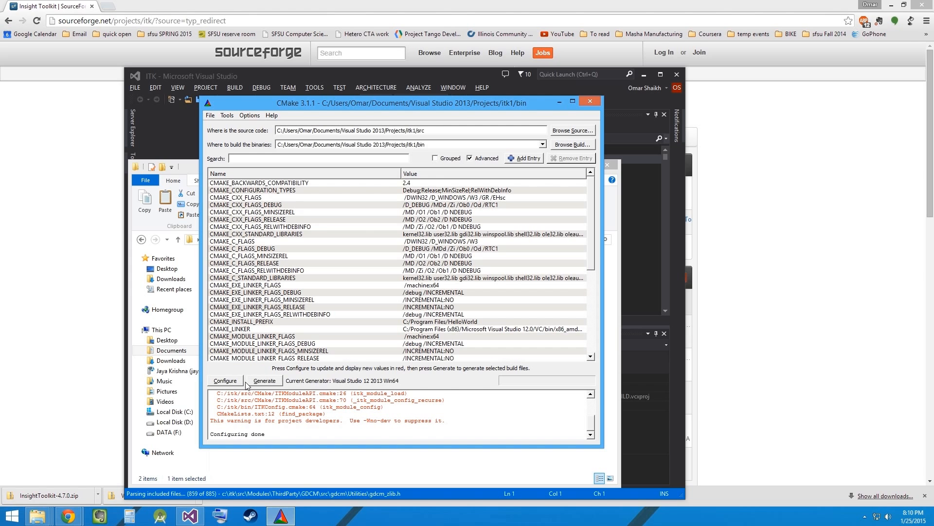
pyautogui.click(264, 382)
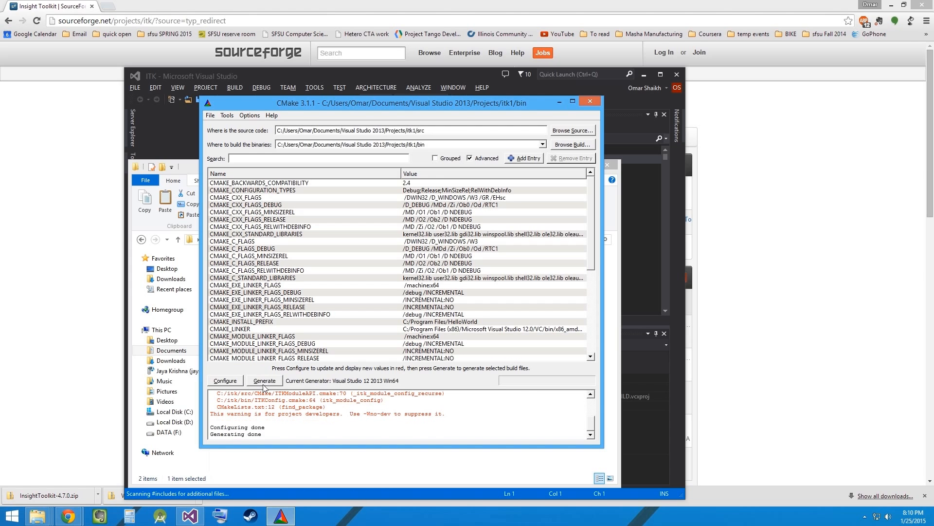
# Step: Switch to File Explorer and open the HelloWorld.sln solution from itk1's bin folder in Visual Studio
pyautogui.click(193, 174)
pyautogui.doubleClick(237, 275)
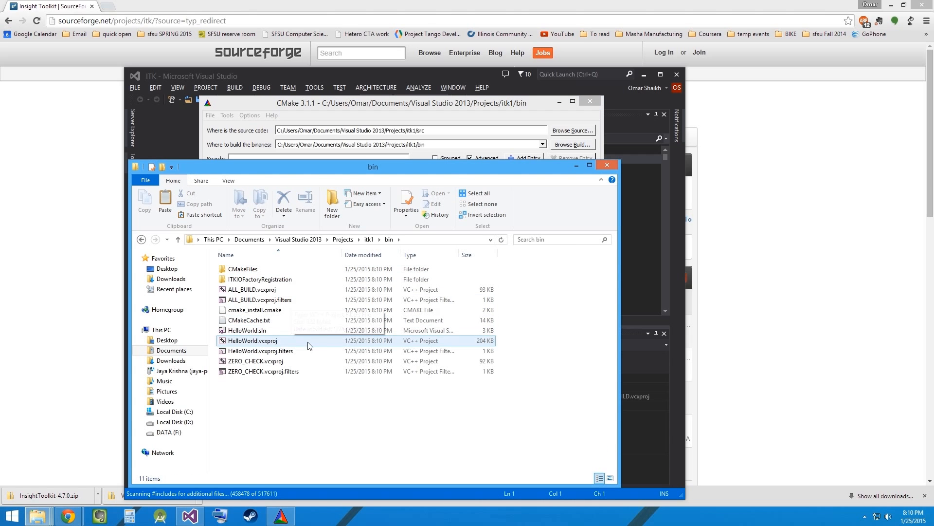
pyautogui.click(277, 334)
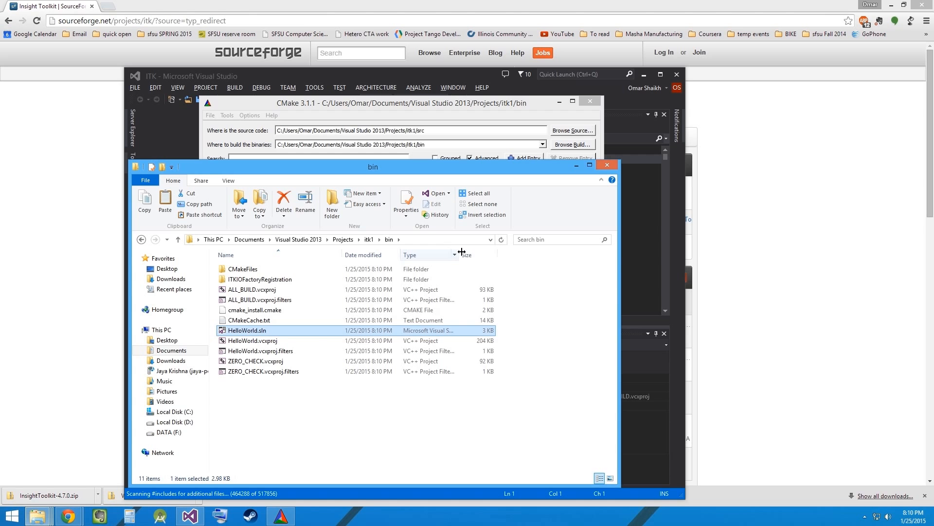
pyautogui.doubleClick(460, 252)
pyautogui.doubleClick(258, 331)
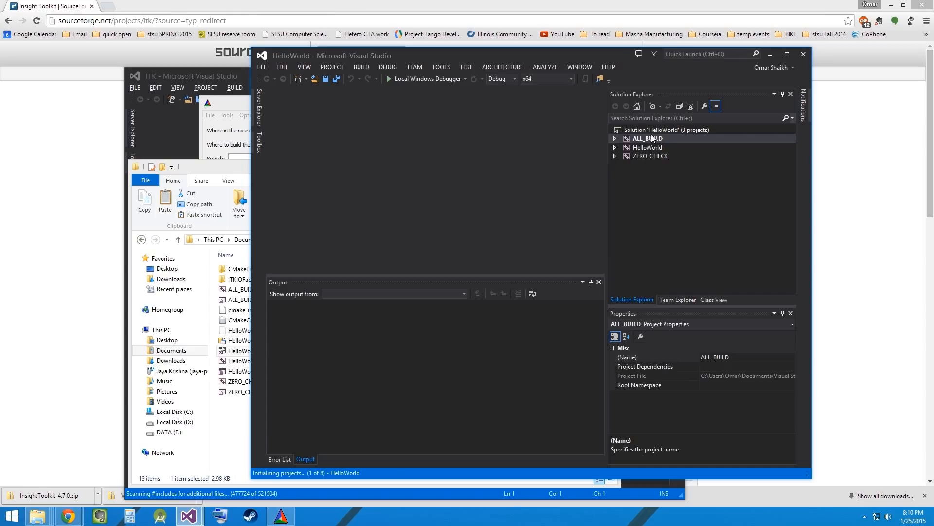
# Step: Build the ALL_BUILD project of the HelloWorld solution
pyautogui.click(644, 140)
pyautogui.rightClick(645, 141)
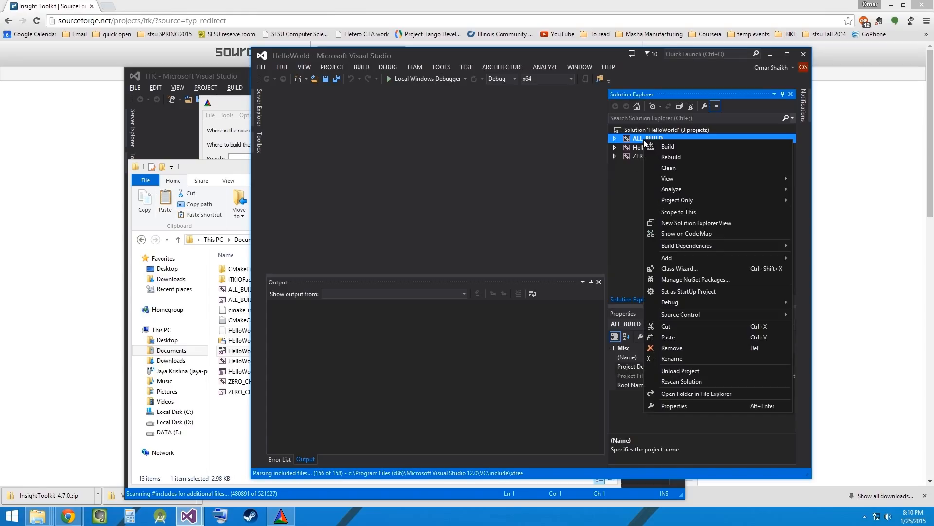
pyautogui.click(688, 146)
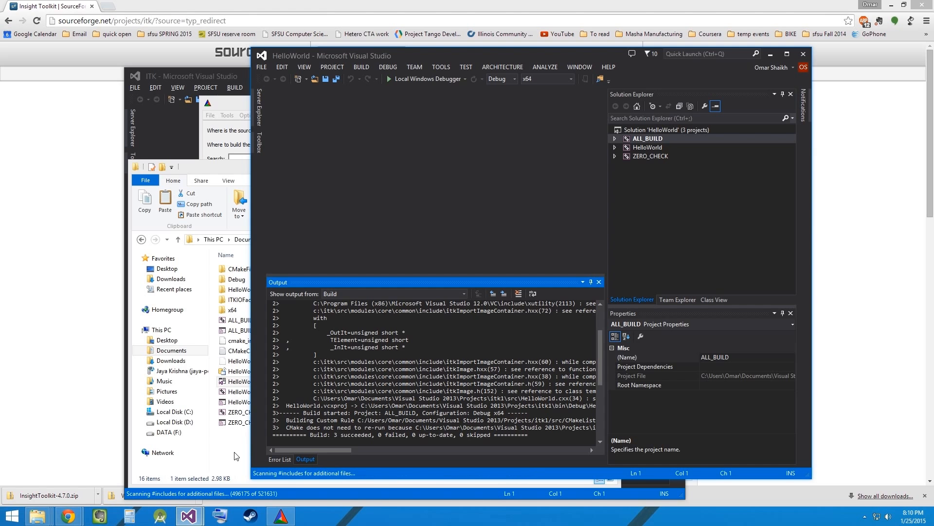
# Step: Return to File Explorer, open the Debug folder inside itk1's bin folder and copy its full path
pyautogui.click(240, 422)
pyautogui.doubleClick(243, 280)
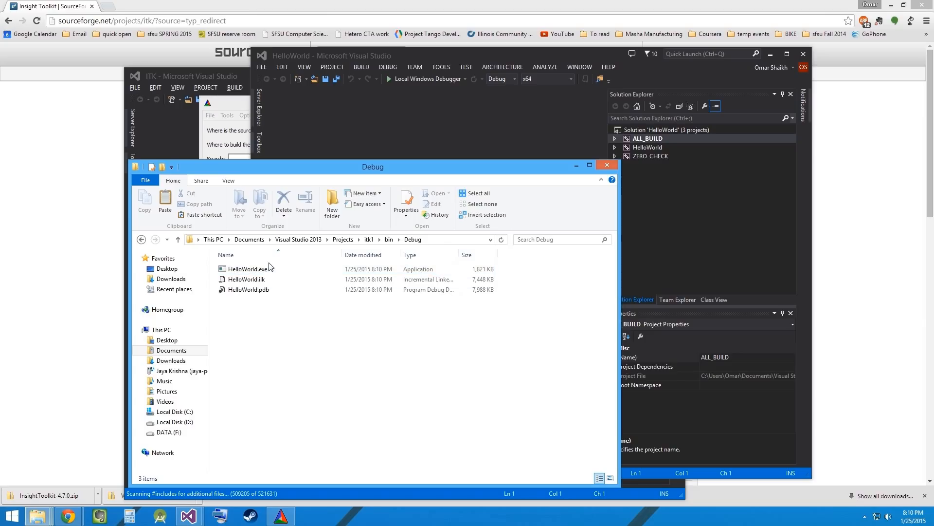
pyautogui.click(423, 238)
pyautogui.rightClick(347, 239)
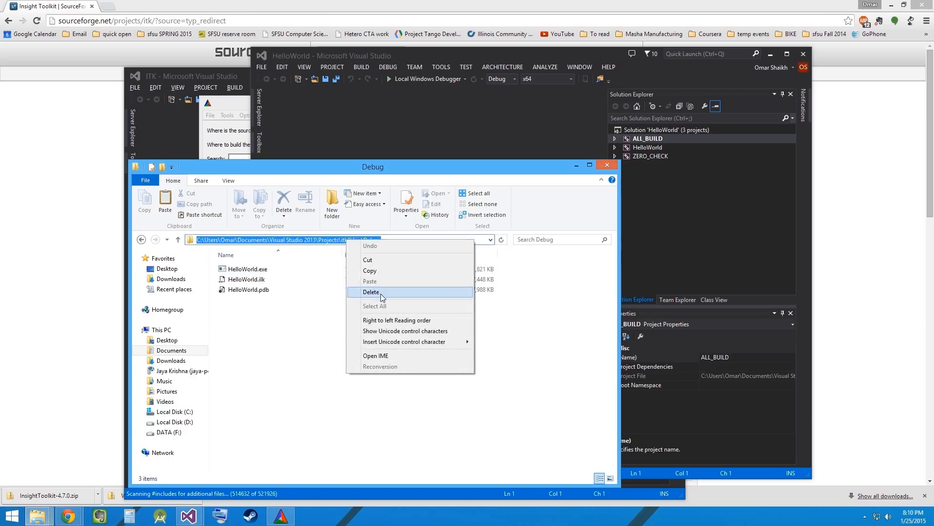
pyautogui.click(374, 276)
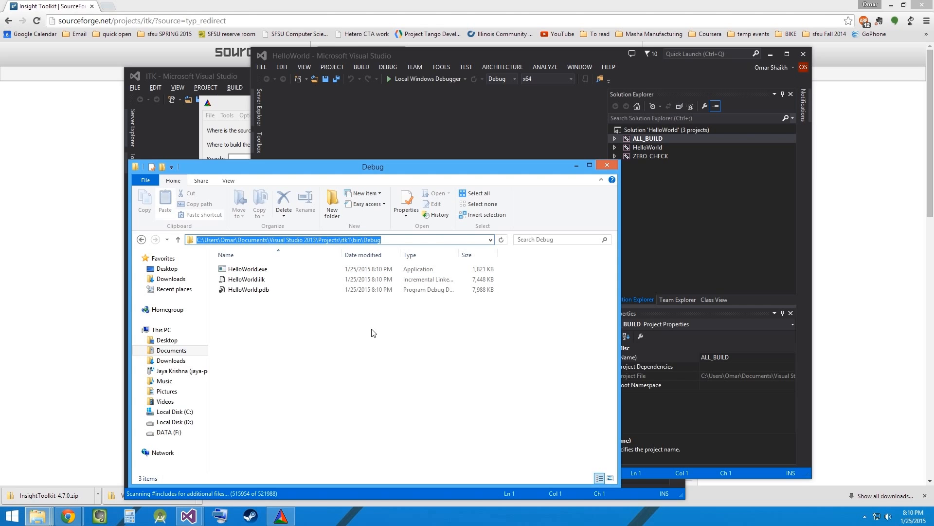
# Step: Open a Command Prompt with cmd and change the directory to the copied itk1\bin\Debug path
pyautogui.press('super+r')
pyautogui.write('cmd')
pyautogui.press('Return')
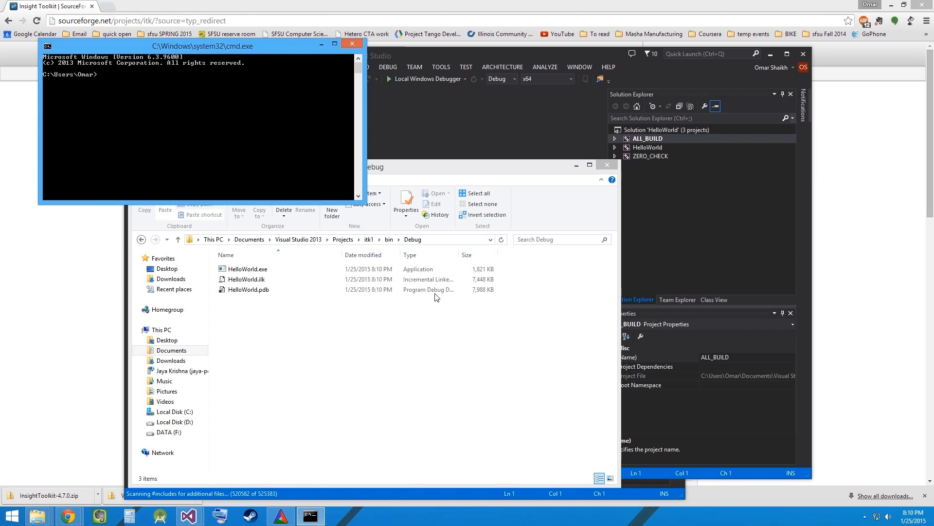
pyautogui.write('cd')
pyautogui.rightClick(135, 123)
pyautogui.click(151, 155)
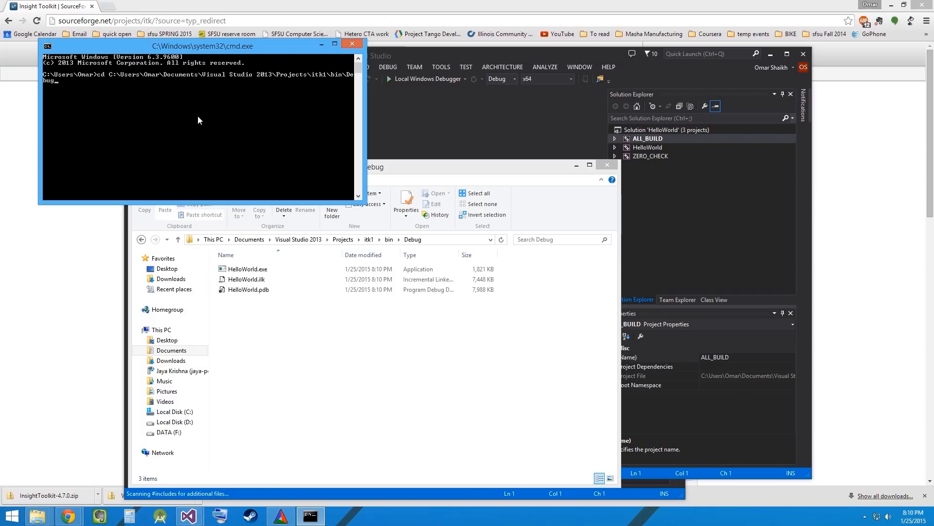
pyautogui.press('Return')
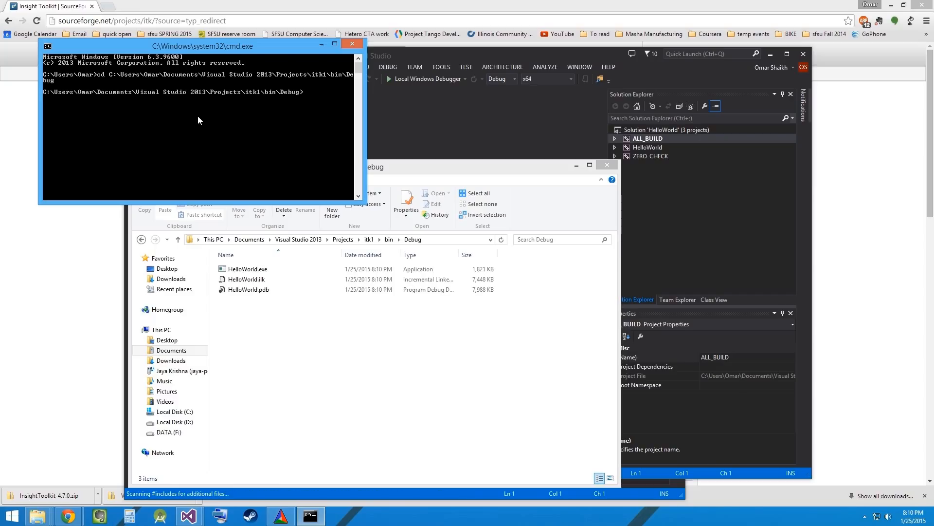
# Step: Run HelloWorld.exe from the Debug folder in the Command Prompt
pyautogui.write('Hel')
pyautogui.write('l')
pyautogui.press('Tab')
pyautogui.press('Return')
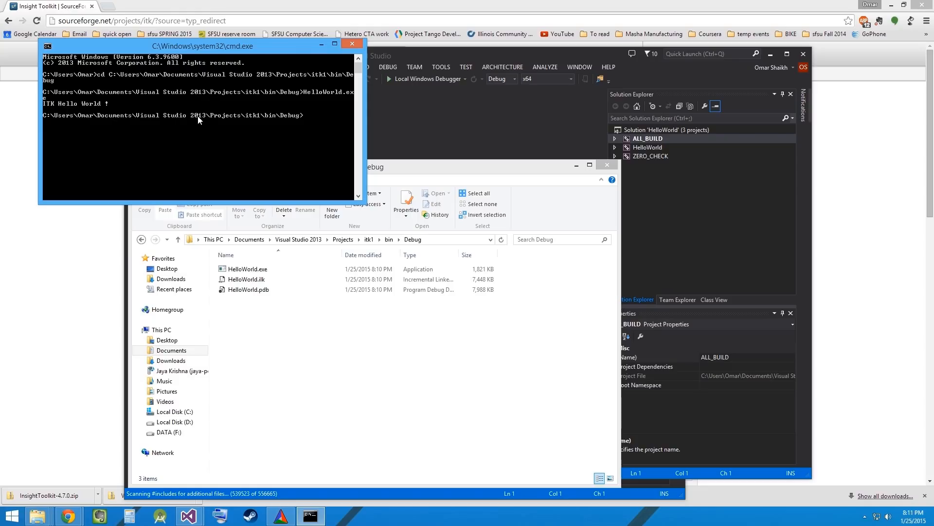